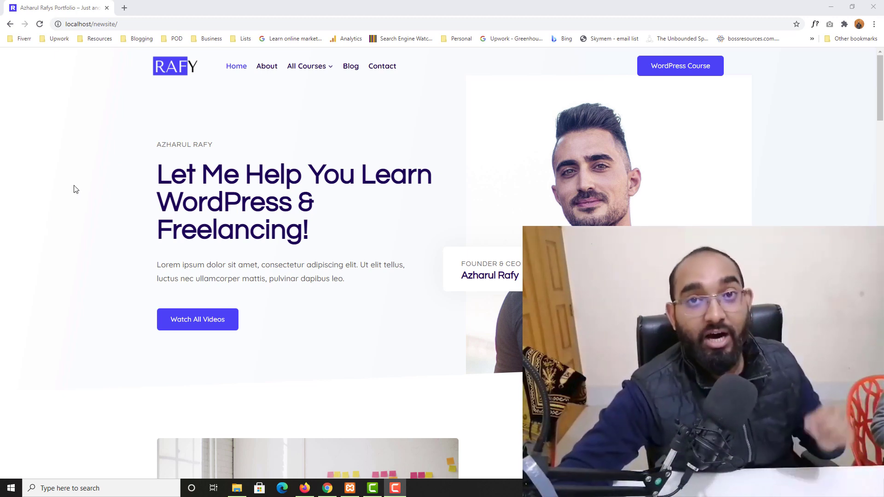
# Open canva.com in a new browser tab
pyautogui.click(125, 8)
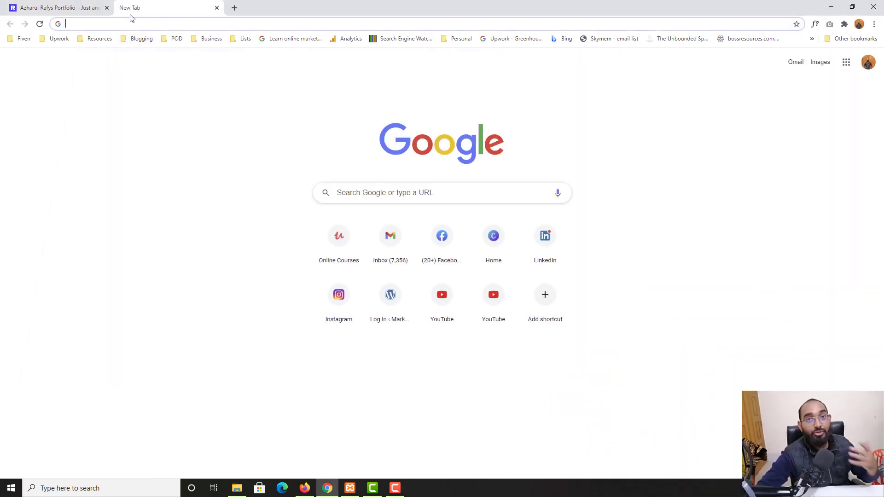
pyautogui.click(143, 23)
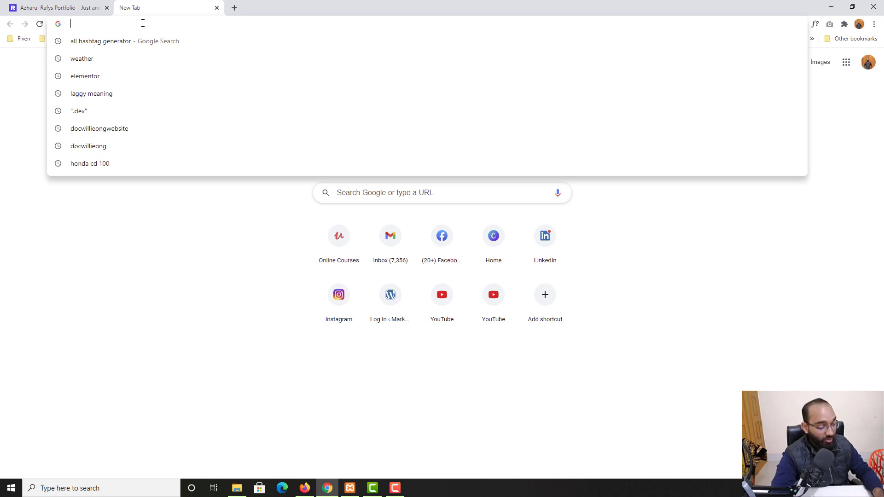
pyautogui.write('canva.com')
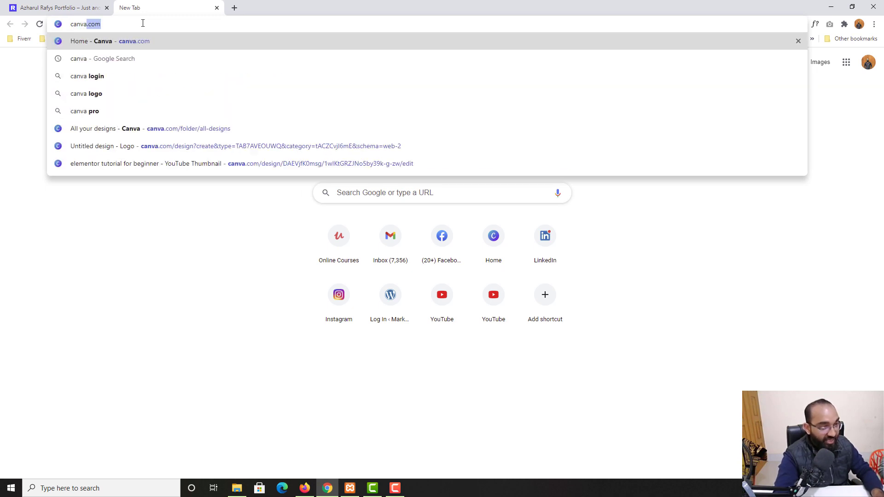
pyautogui.press('Return')
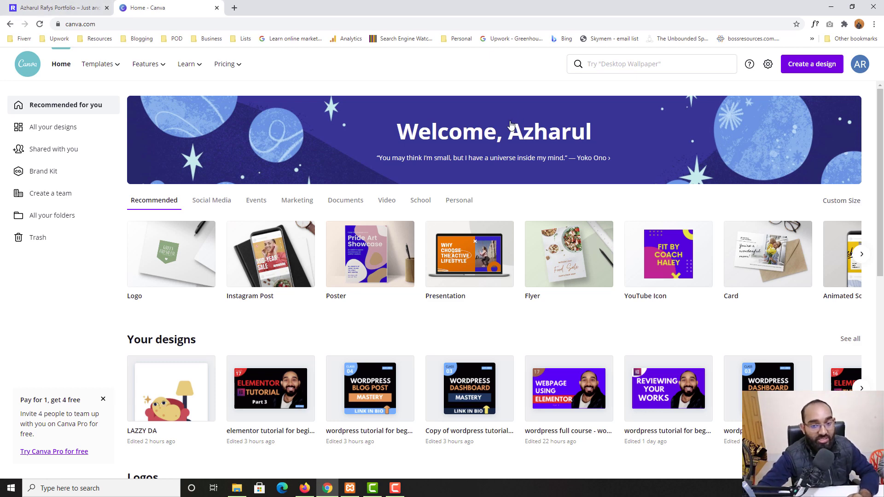
# Look through all existing Canva designs, including the R icon design, and compare it with the portfolio website's tab icon
pyautogui.scroll(-2, 518, 118)
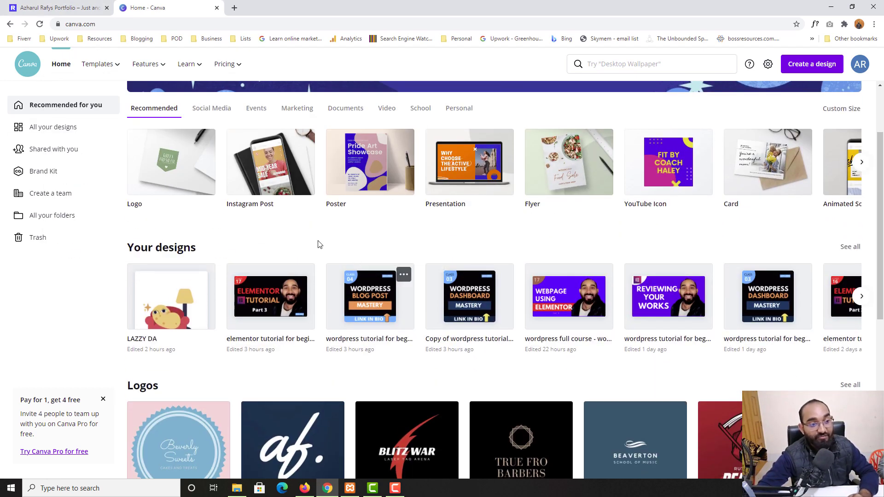
pyautogui.click(167, 251)
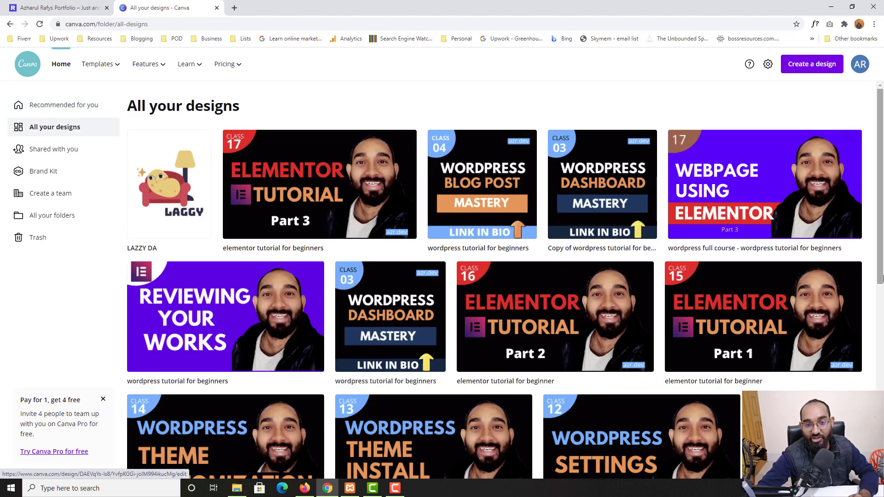
pyautogui.scroll(-5, 456, 306)
pyautogui.scroll(-4, 455, 305)
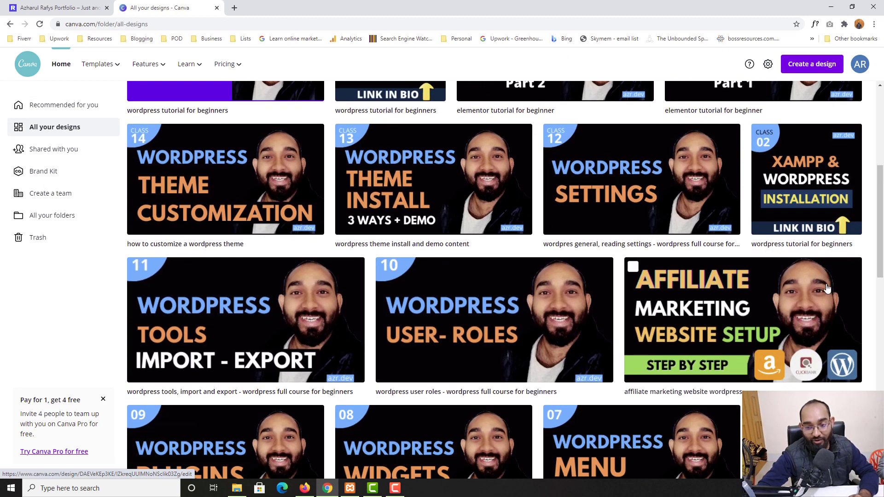
pyautogui.scroll(-8, 643, 331)
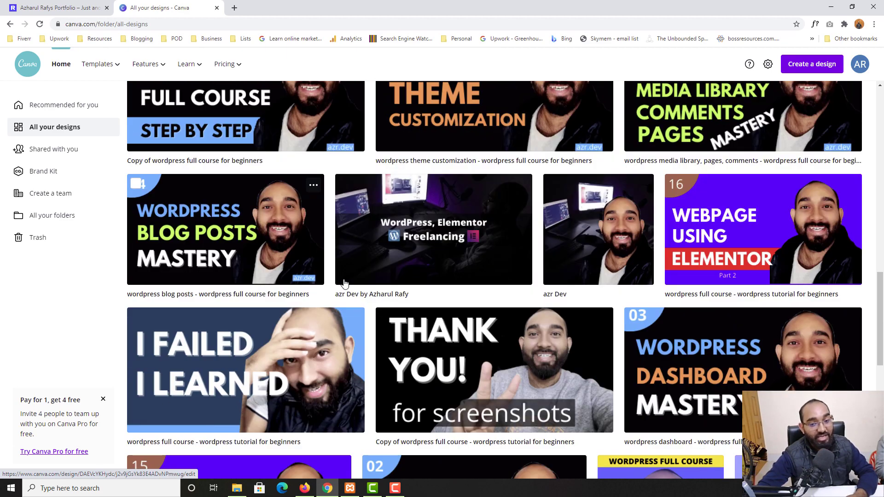
pyautogui.scroll(-12, 344, 283)
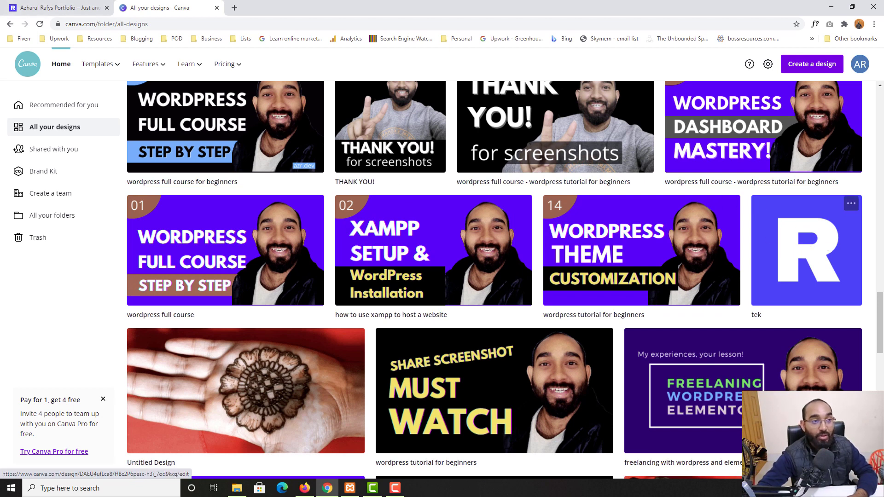
pyautogui.click(13, 10)
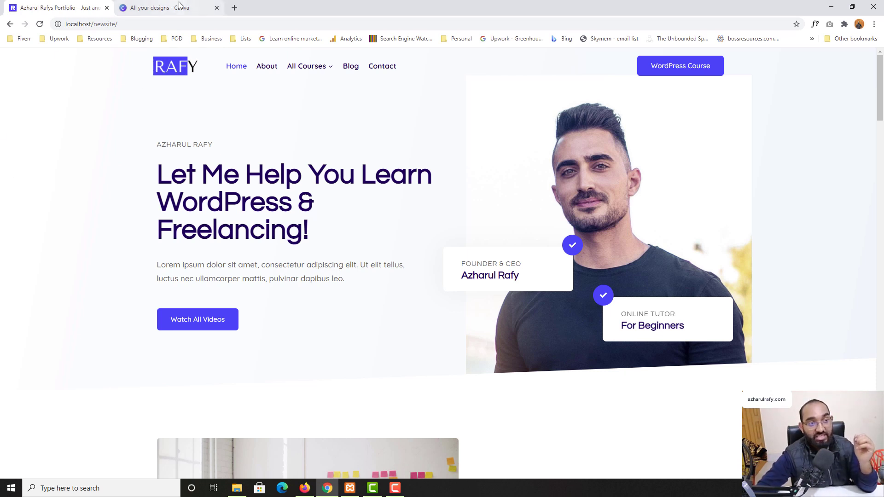
pyautogui.click(152, 9)
pyautogui.scroll(5, 687, 178)
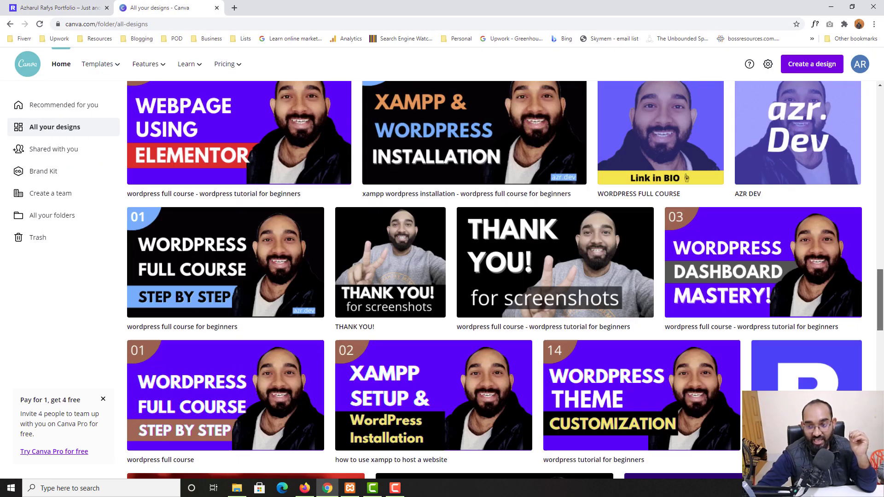
pyautogui.scroll(10, 687, 178)
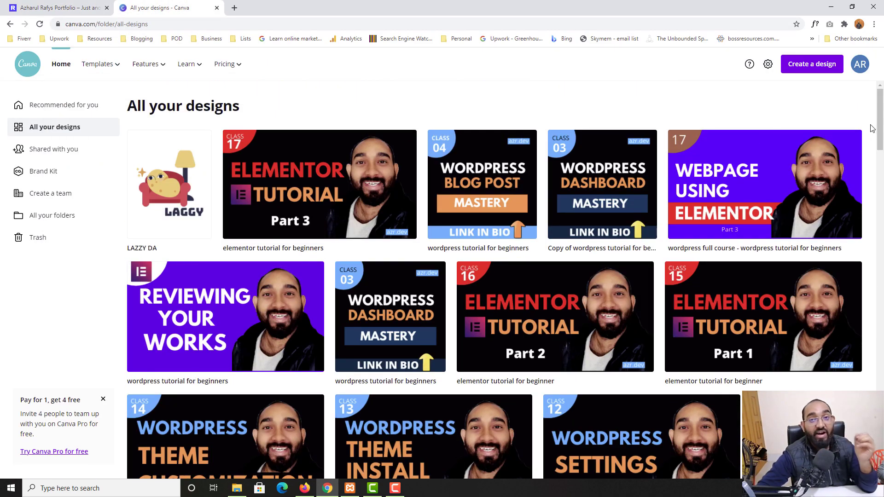
# Create a new blank design of the Logo type
pyautogui.click(829, 70)
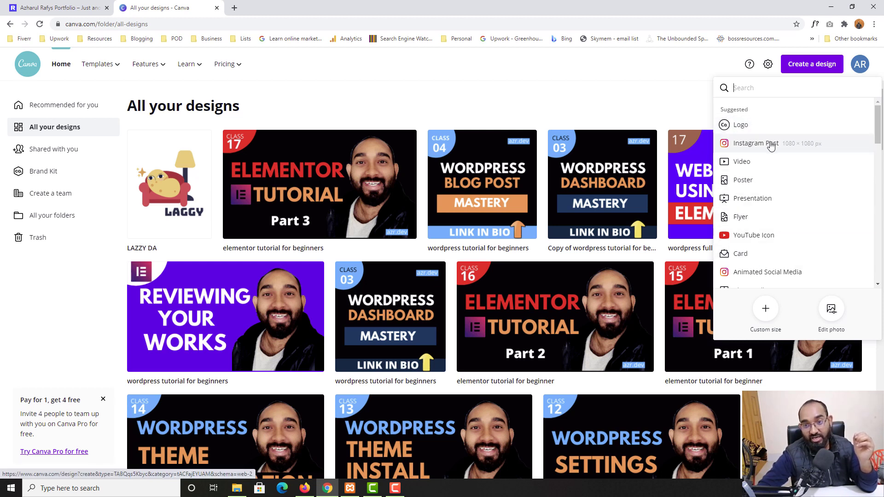
pyautogui.scroll(-8, 783, 230)
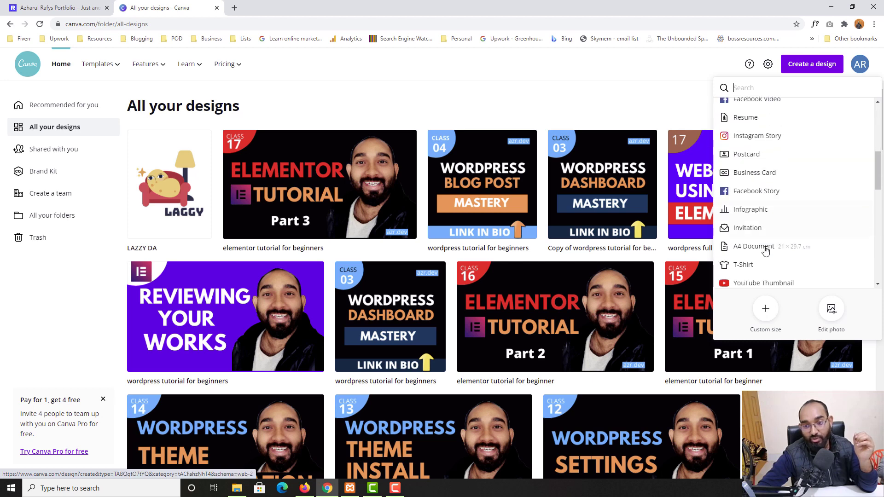
pyautogui.scroll(2, 776, 225)
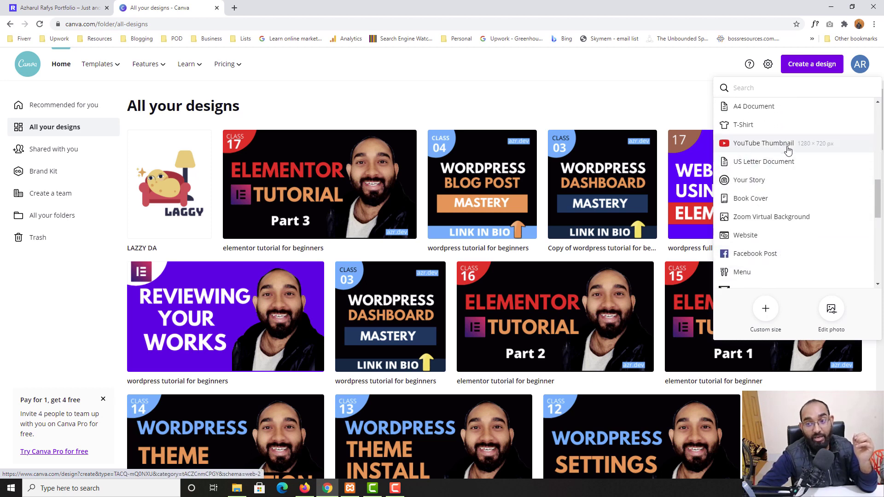
pyautogui.scroll(6, 797, 198)
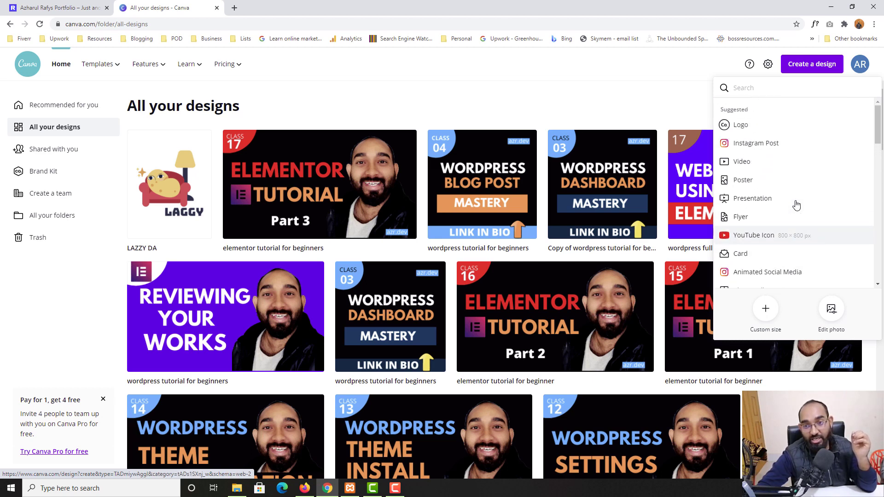
pyautogui.click(756, 129)
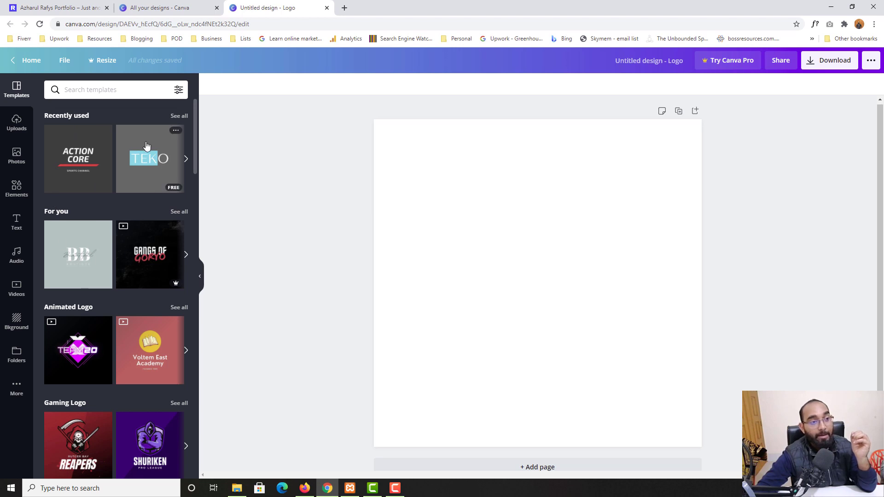
# Apply the recently used TEKO logo template to the blank design, after browsing the logo categories and checking the website's header logo
pyautogui.scroll(-3, 131, 295)
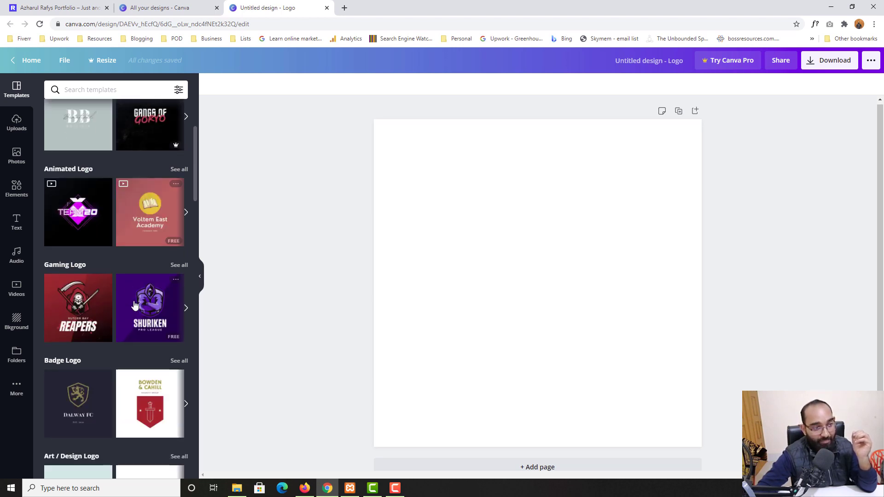
pyautogui.scroll(-2, 146, 315)
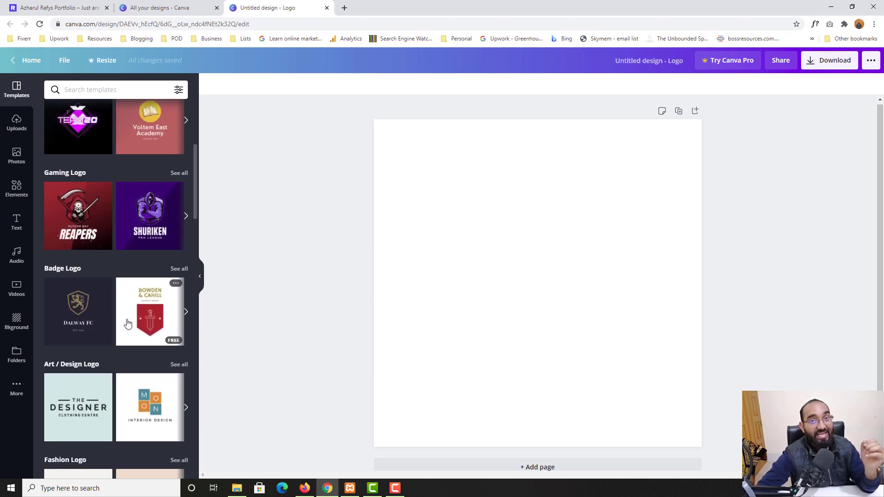
pyautogui.scroll(-2, 128, 324)
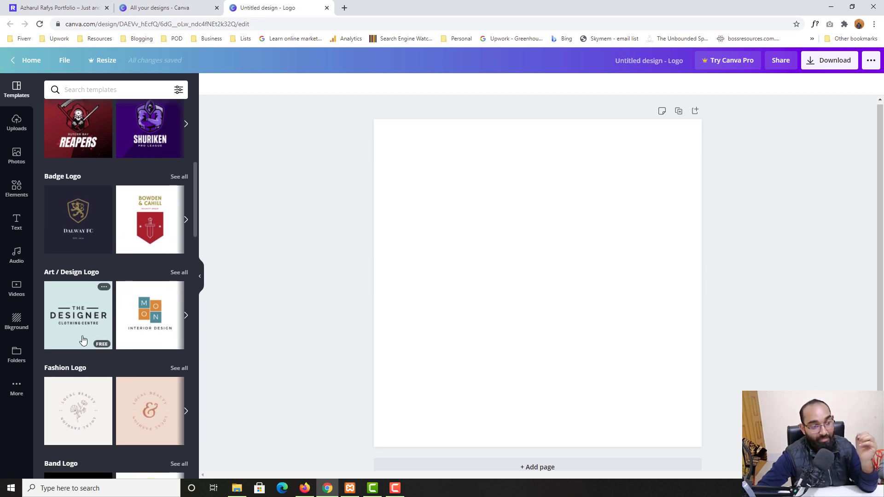
pyautogui.scroll(-4, 97, 331)
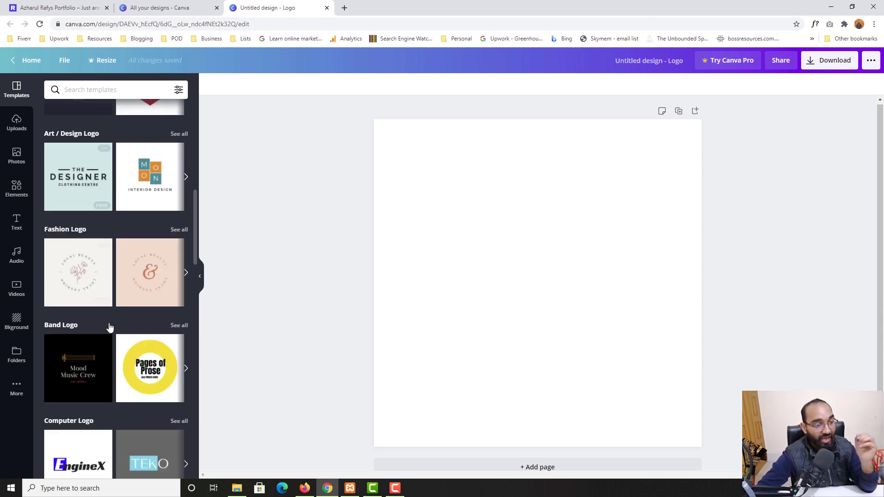
pyautogui.scroll(10, 124, 295)
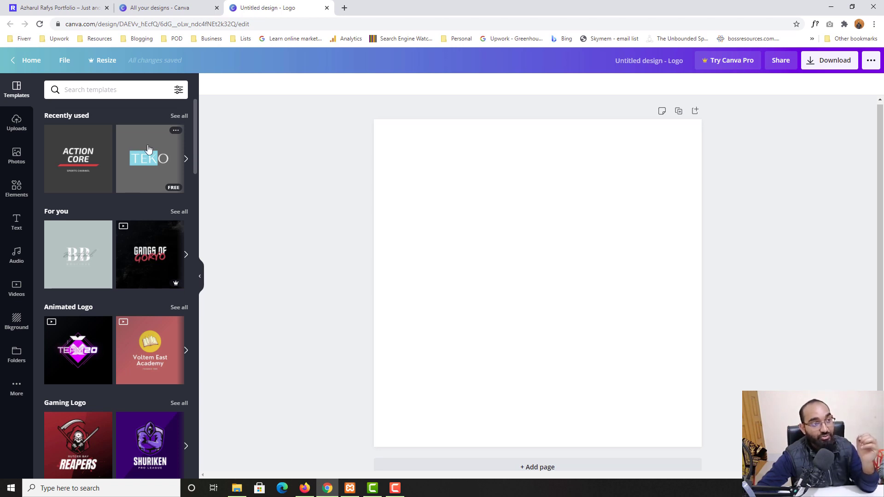
pyautogui.hotkey('ctrl', '1')
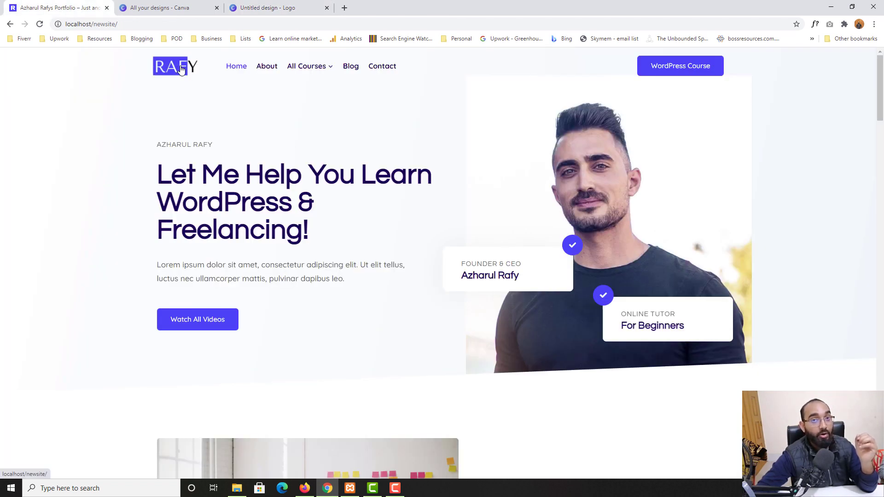
pyautogui.click(258, 8)
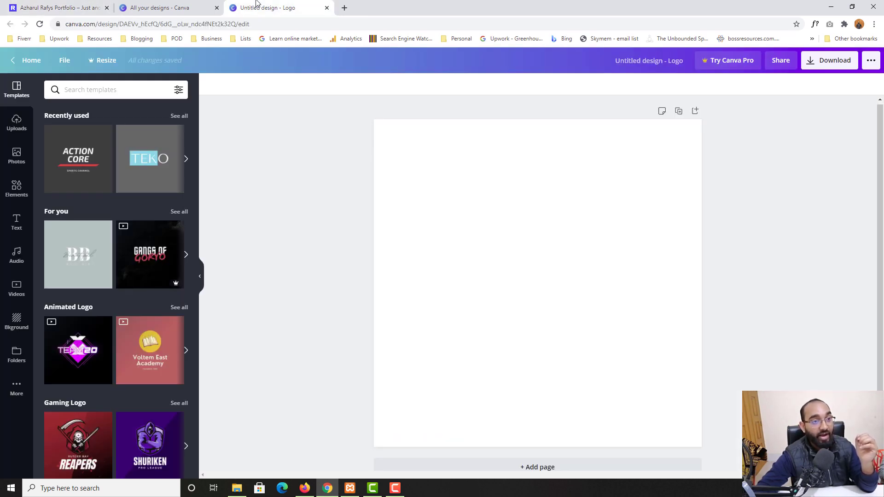
pyautogui.click(155, 153)
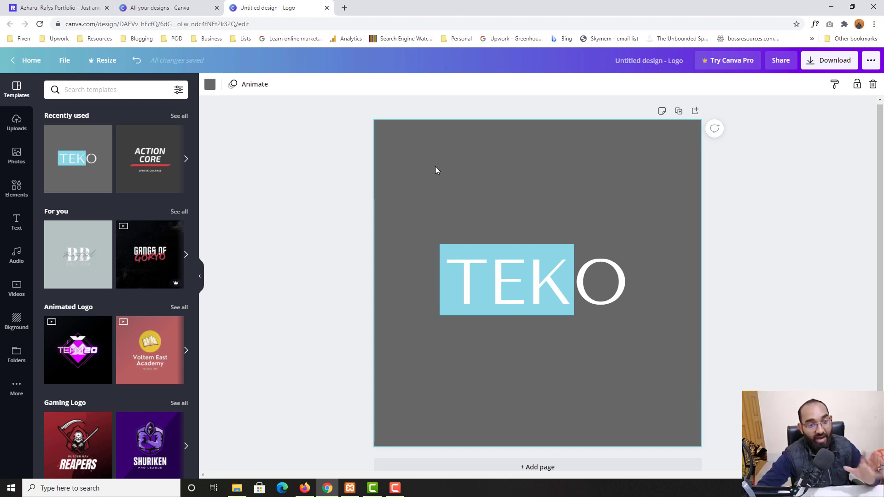
# Using the website's header logo as reference, replace the logo text TEK with RAF and the letter O with Y
pyautogui.click(58, 8)
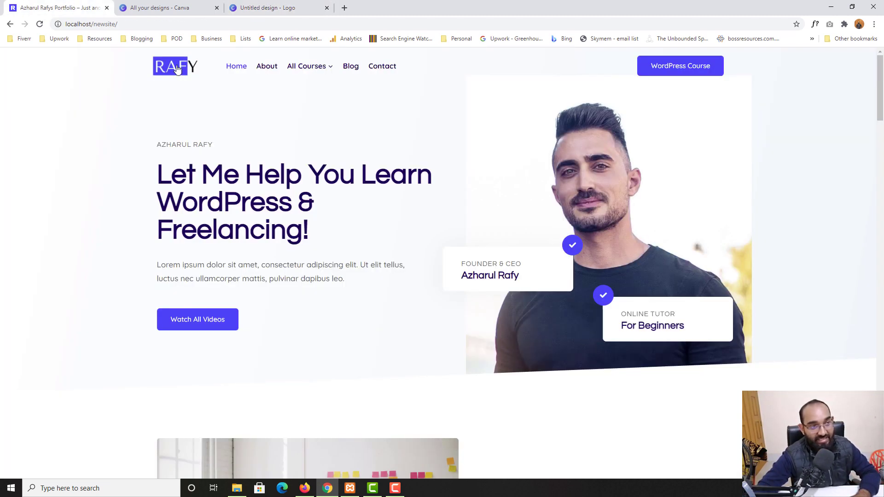
pyautogui.click(268, 7)
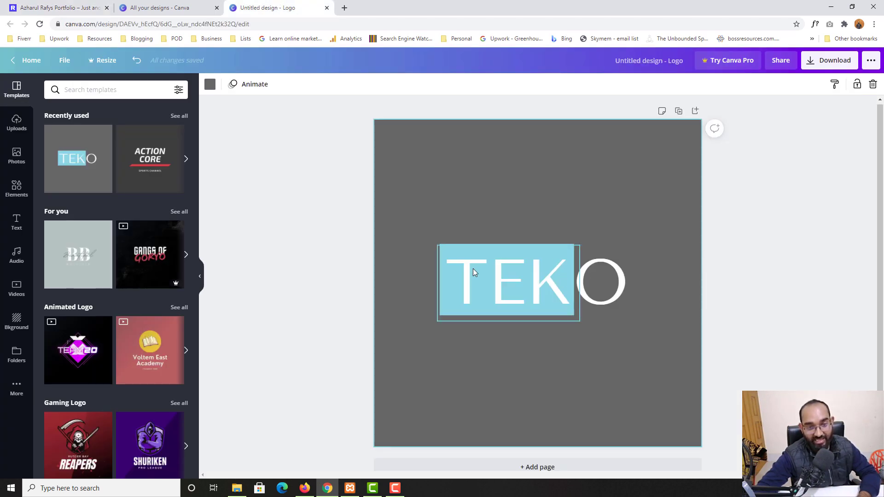
pyautogui.click(532, 275)
pyautogui.doubleClick(532, 274)
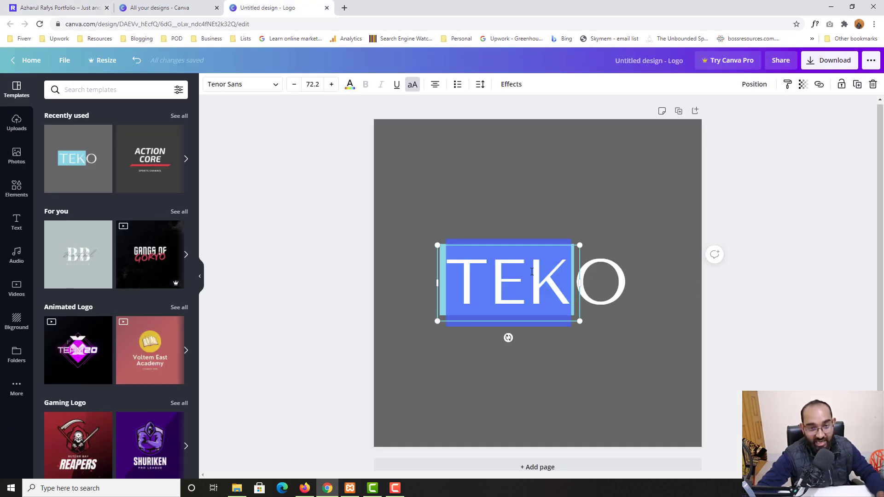
pyautogui.write('RAF')
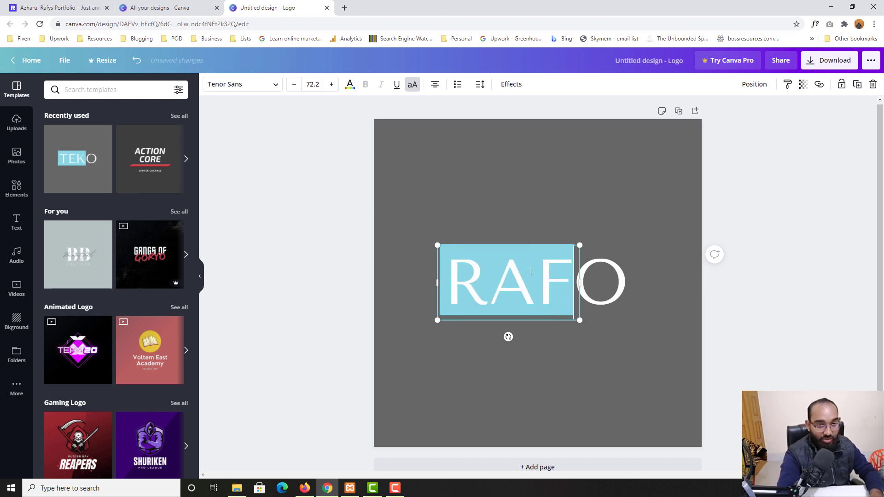
pyautogui.click(614, 277)
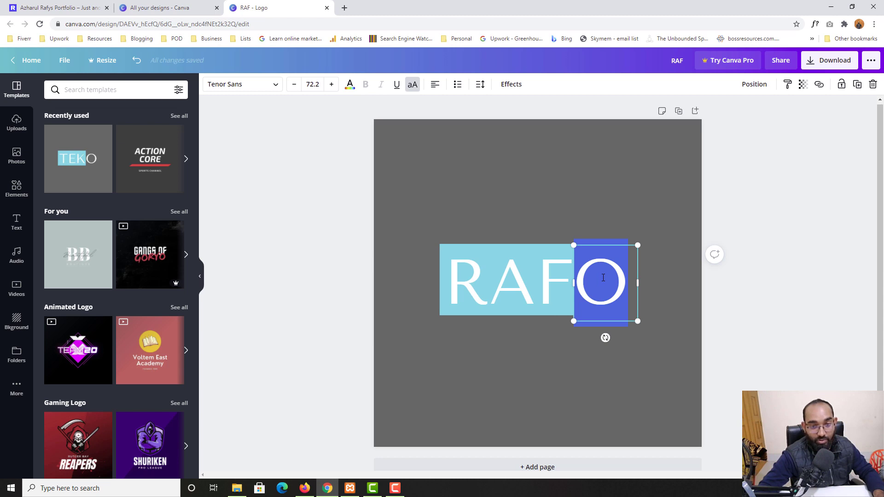
pyautogui.write('Y')
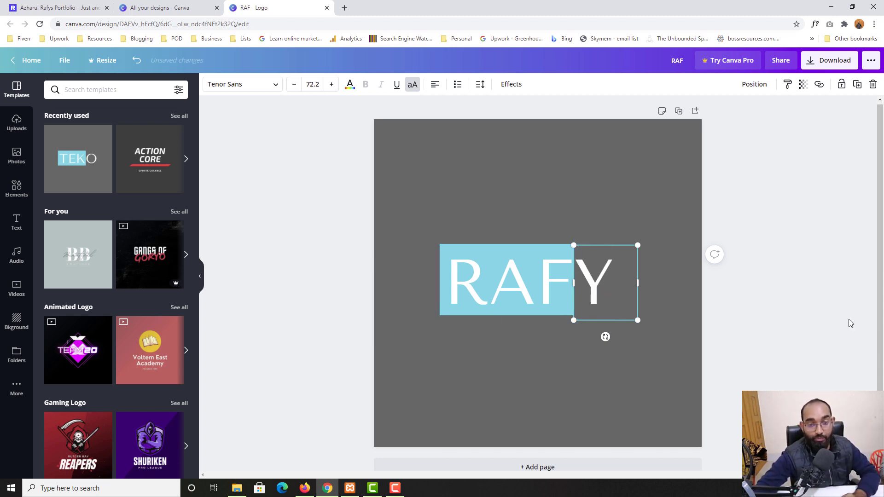
pyautogui.click(798, 288)
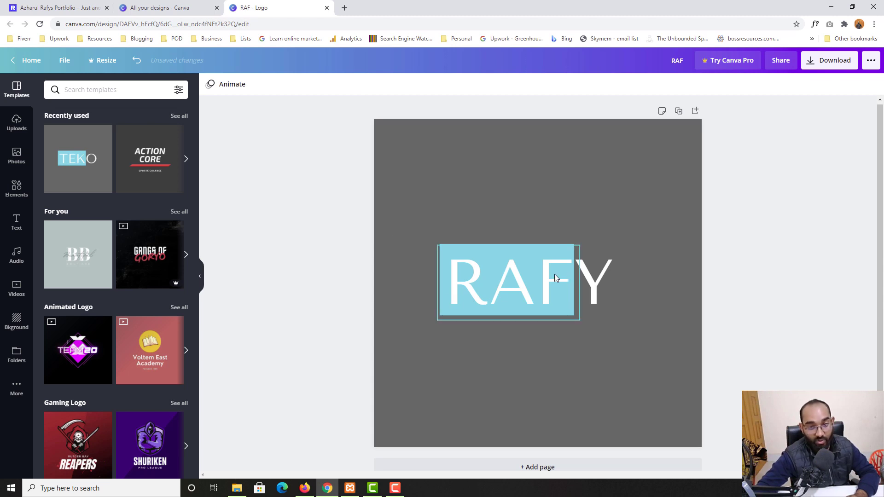
# Using the website's header logo as reference, shift the RAF text to expose the rectangle behind it and recolor that rectangle to #5403F6
pyautogui.click(31, 4)
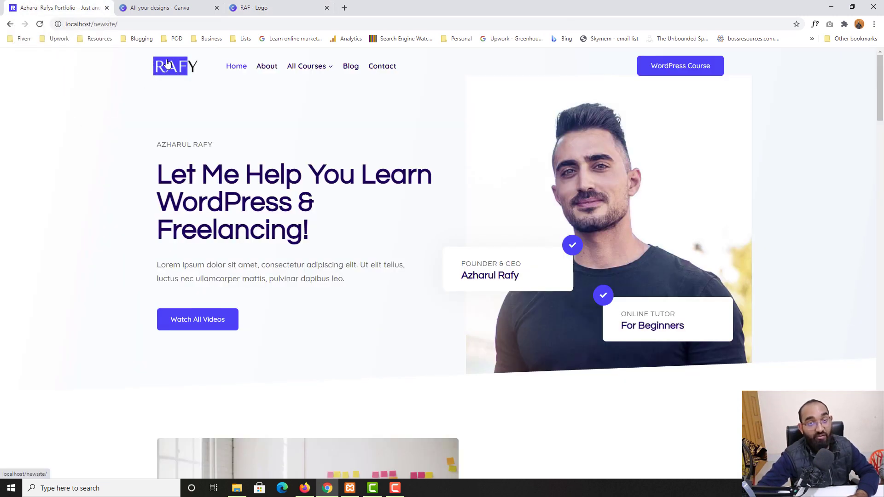
pyautogui.click(246, 4)
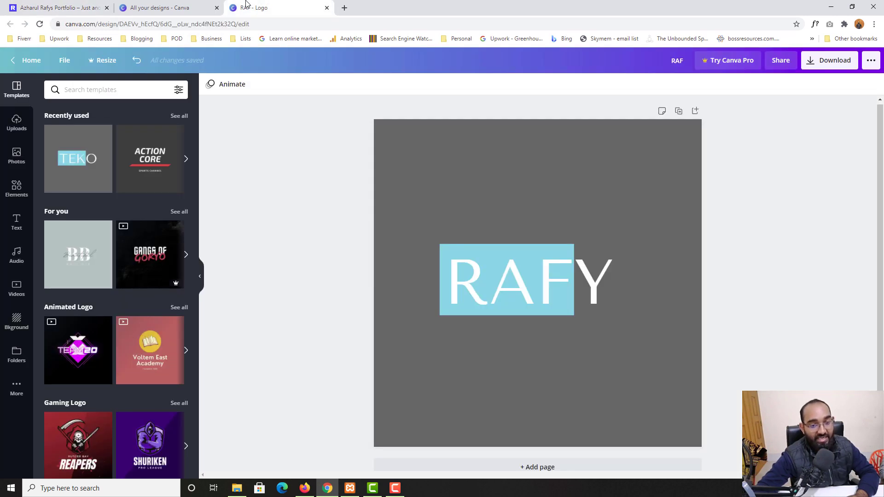
pyautogui.click(484, 253)
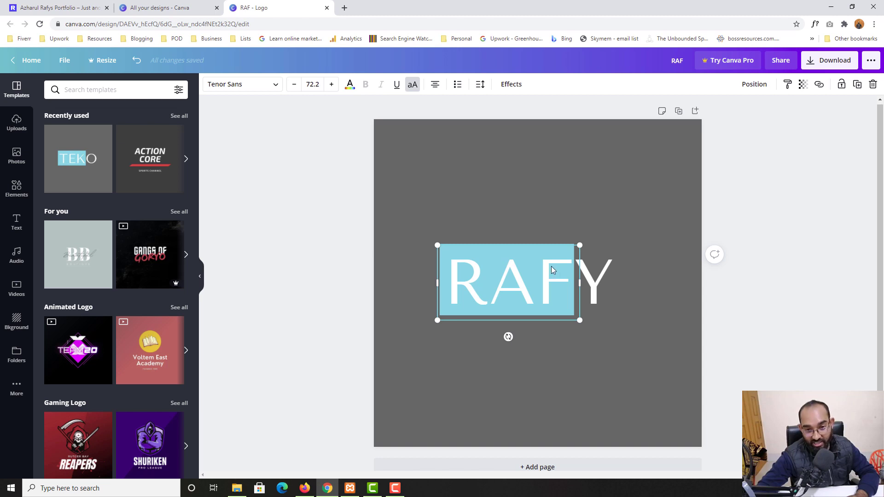
pyautogui.moveTo(500, 253); pyautogui.dragTo(495, 260)
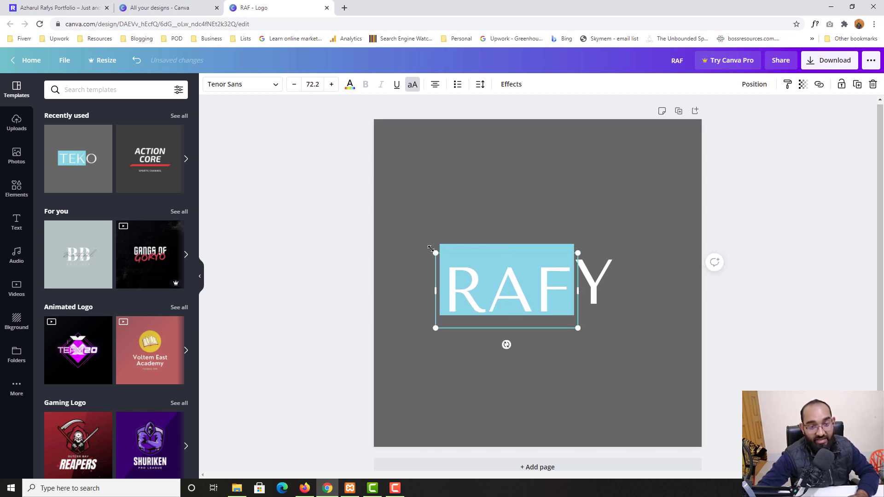
pyautogui.click(470, 247)
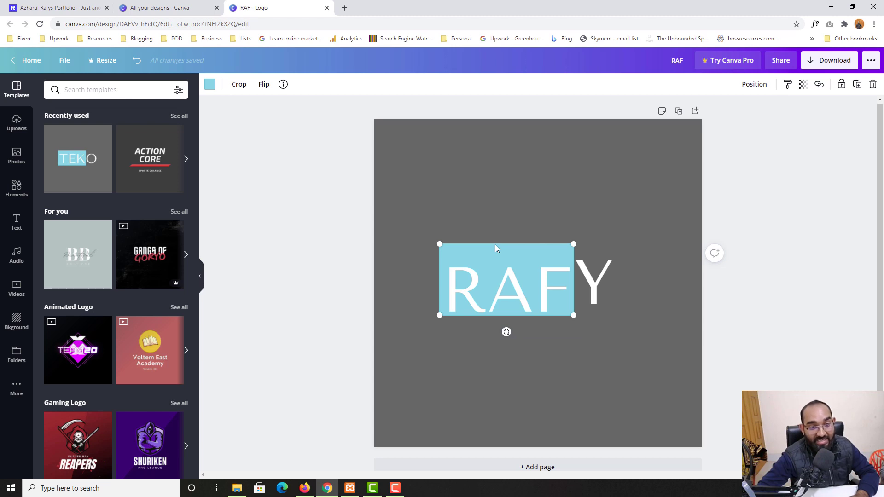
pyautogui.click(210, 86)
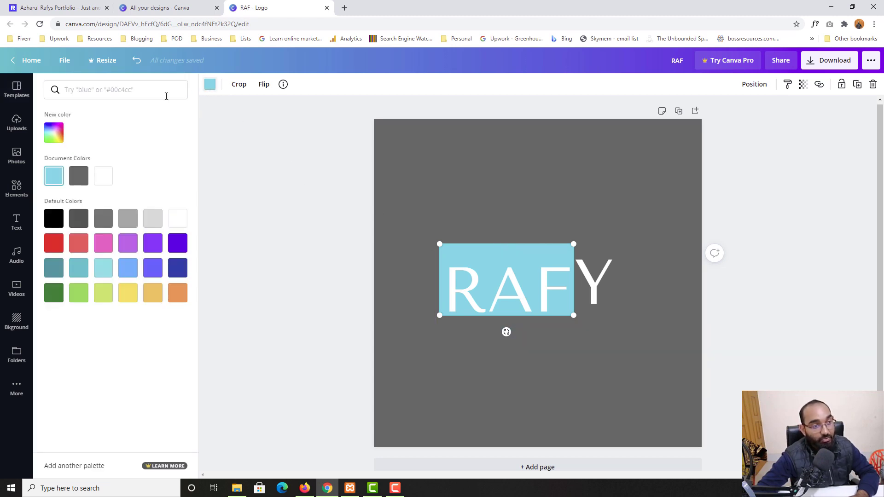
pyautogui.click(178, 242)
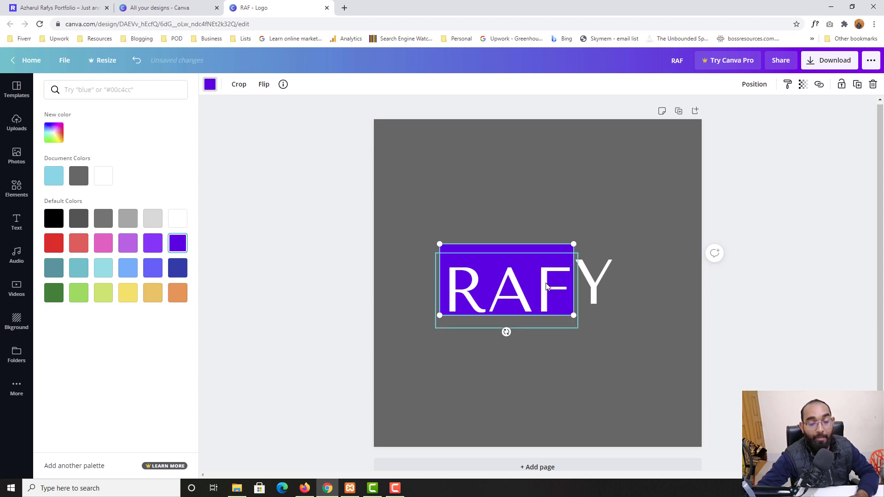
pyautogui.click(61, 140)
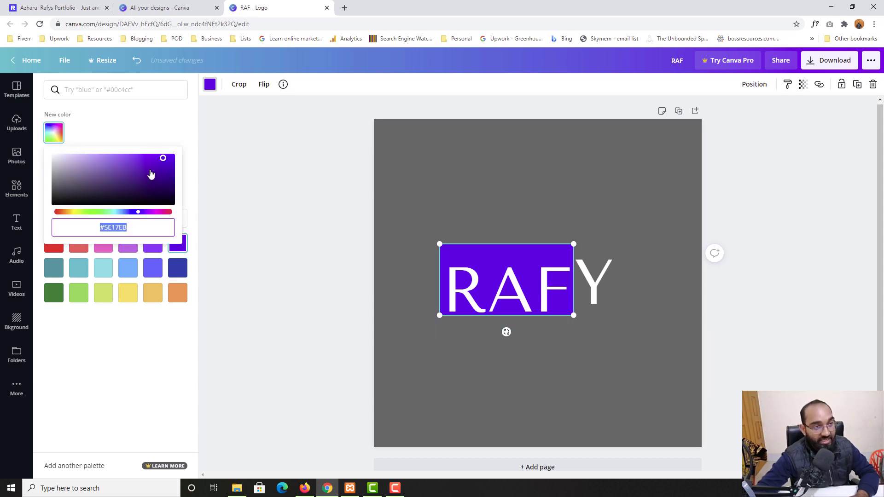
pyautogui.moveTo(151, 173); pyautogui.dragTo(177, 157)
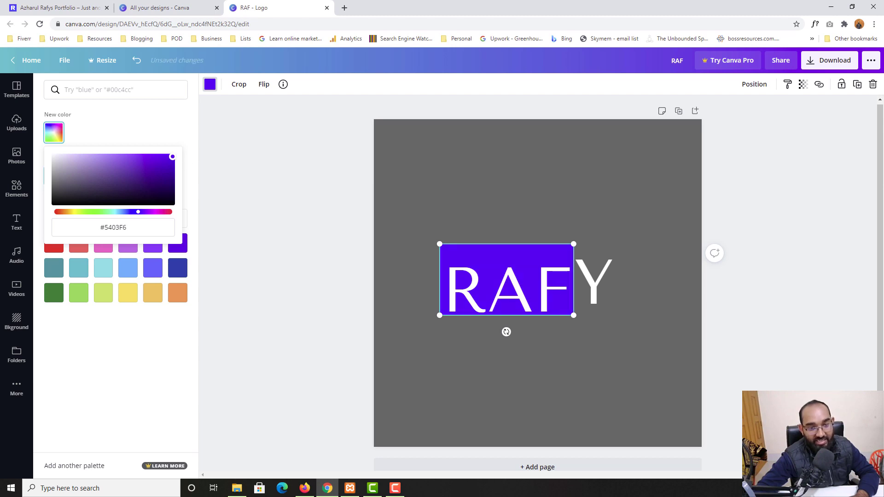
# Move the RAF text back up over the rectangle so it lines up vertically with the letter Y
pyautogui.click(533, 288)
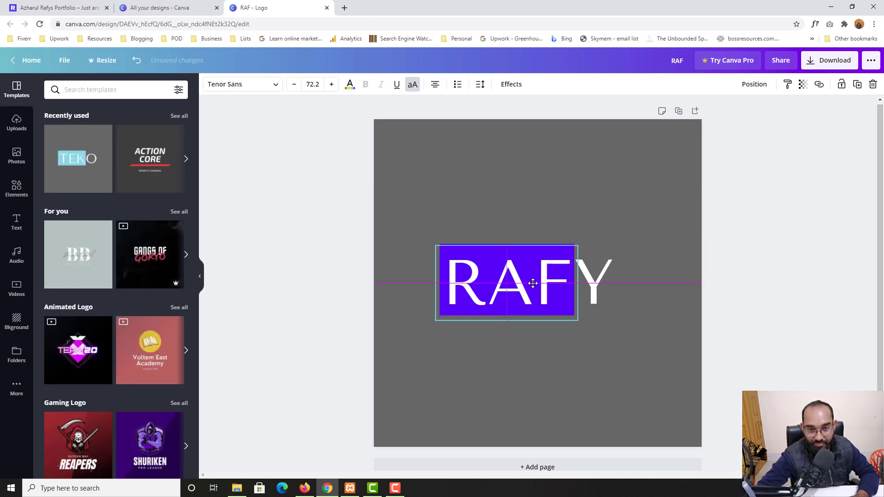
pyautogui.click(599, 282)
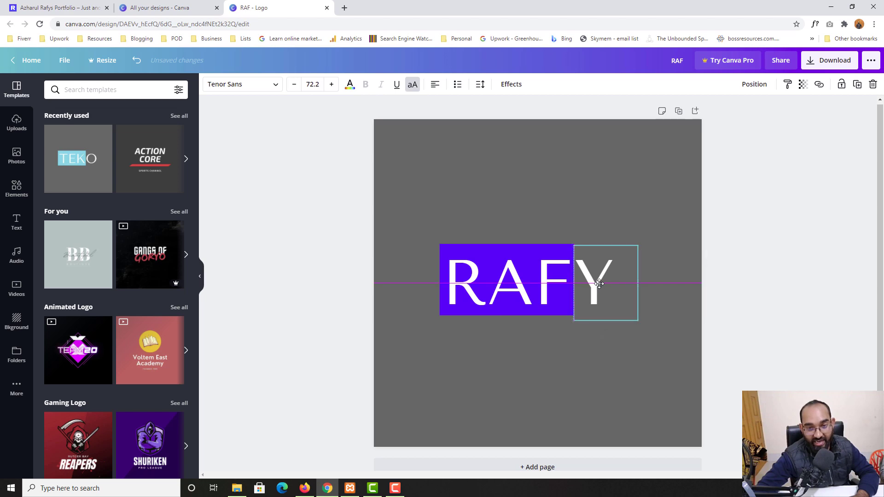
pyautogui.click(797, 302)
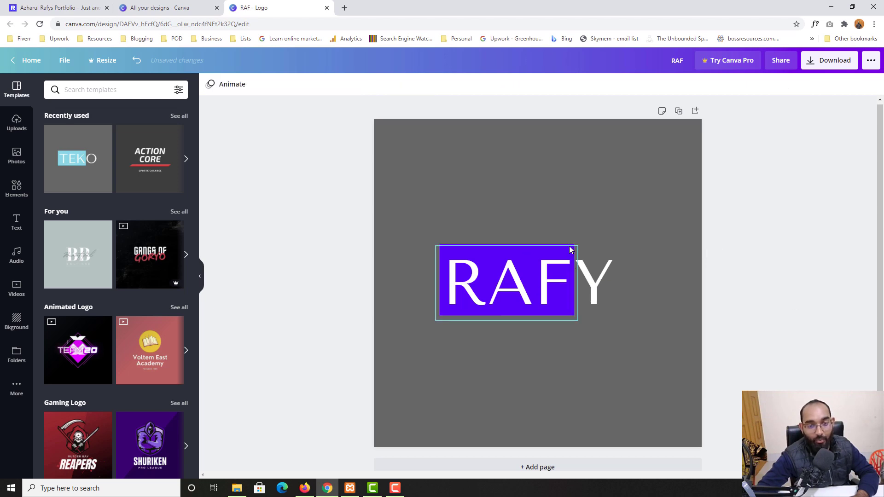
# Compare the colors of the RAFY design with the portfolio website's header logo
pyautogui.click(157, 8)
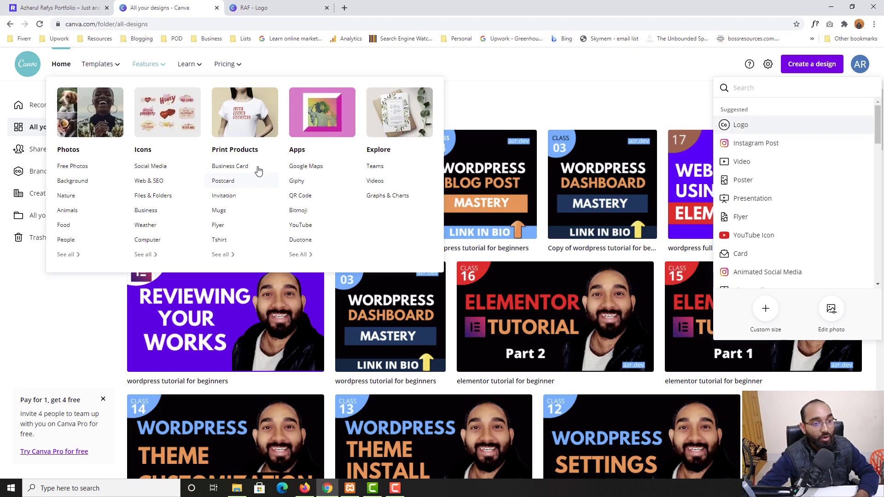
pyautogui.click(53, 5)
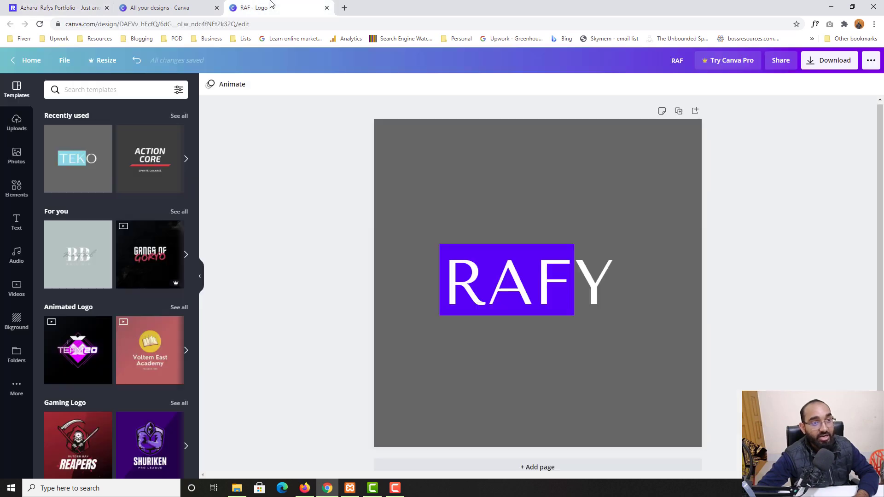
pyautogui.click(271, 6)
pyautogui.click(83, 5)
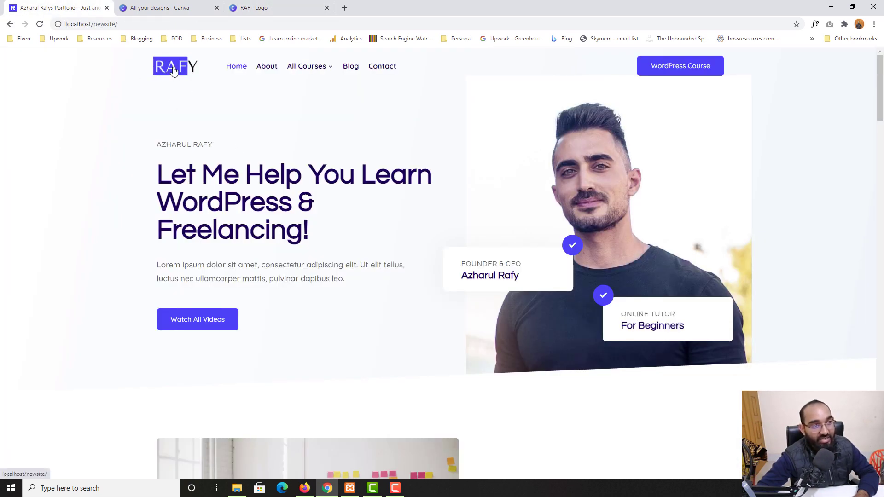
pyautogui.click(287, 4)
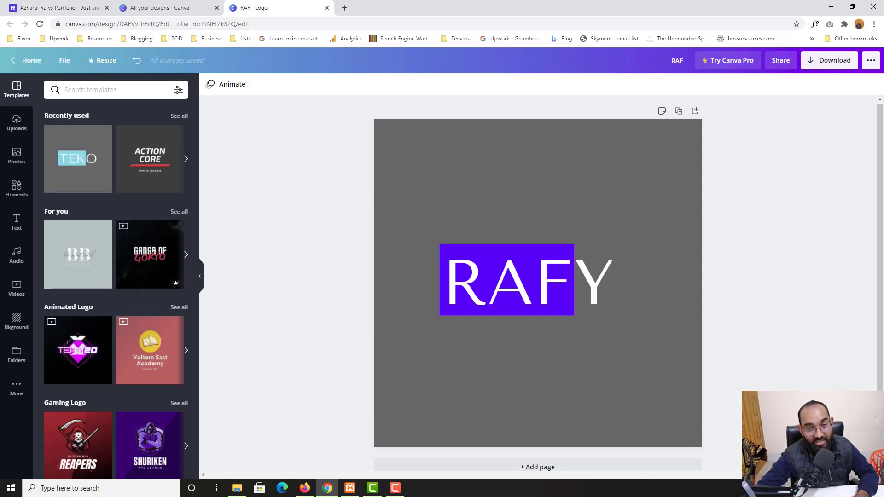
pyautogui.click(95, 8)
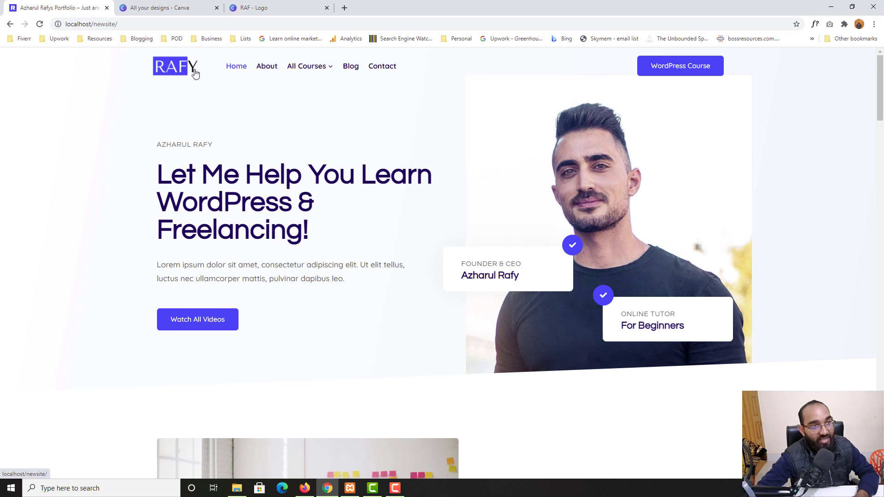
pyautogui.click(257, 5)
# Try out black and yellow as text colors for the letter Y
pyautogui.click(617, 281)
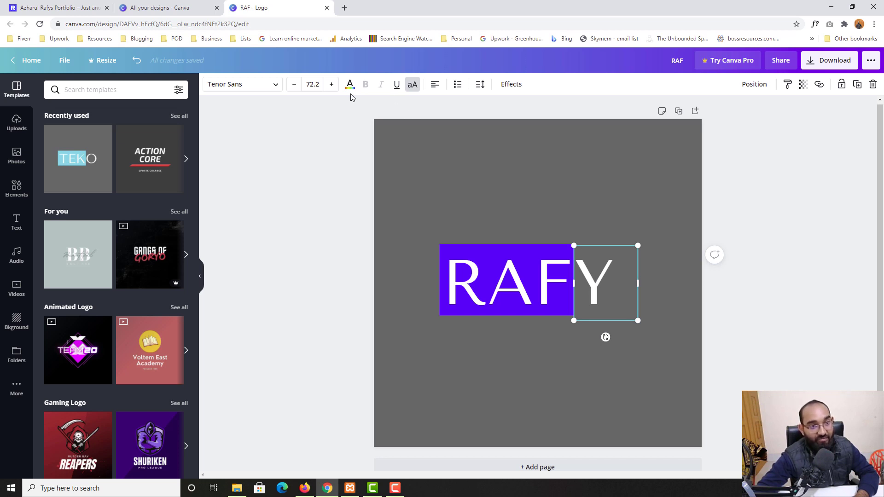
pyautogui.click(235, 87)
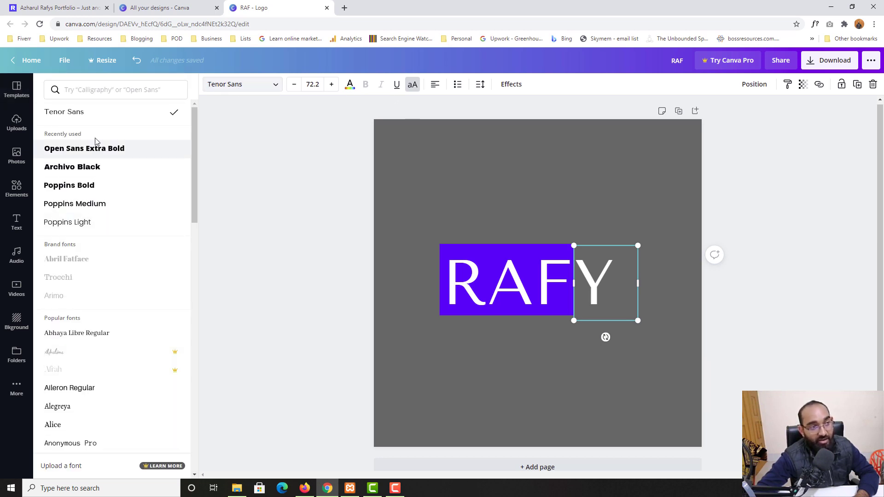
pyautogui.click(600, 282)
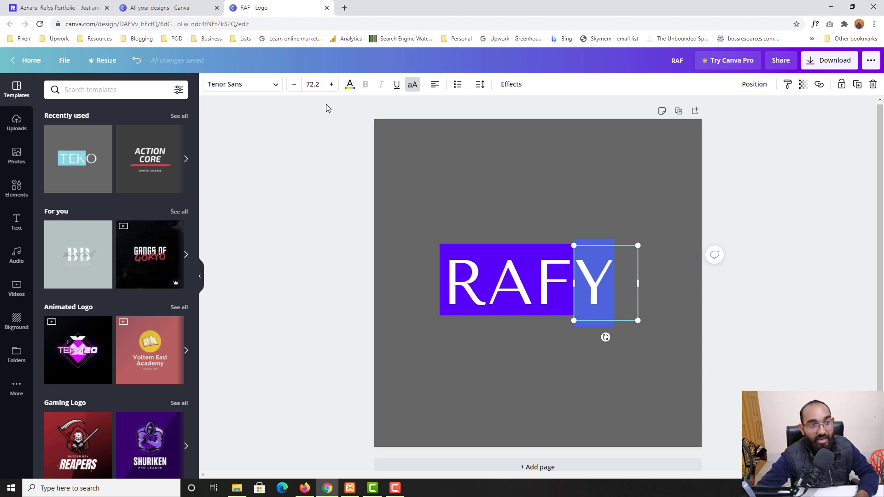
pyautogui.click(350, 88)
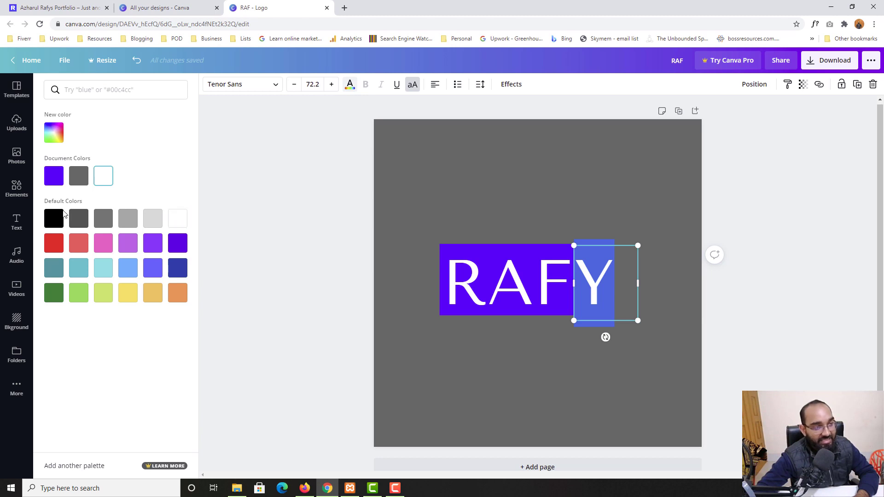
pyautogui.click(50, 221)
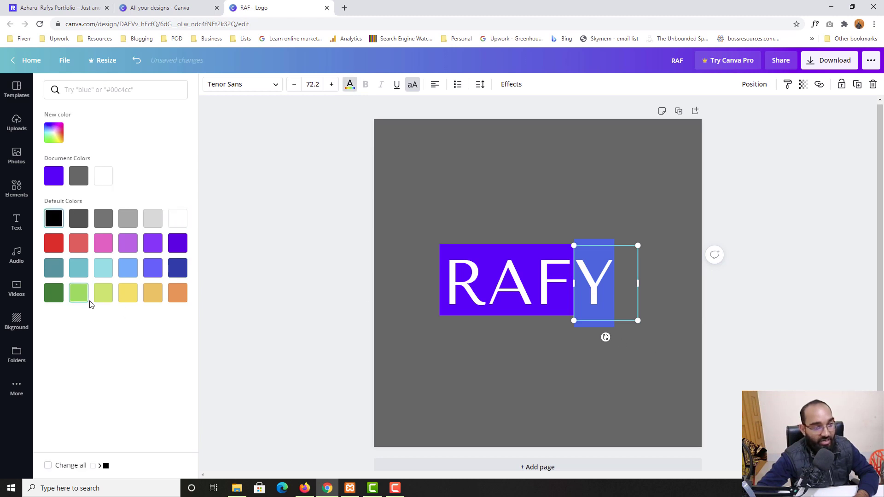
pyautogui.press('Escape')
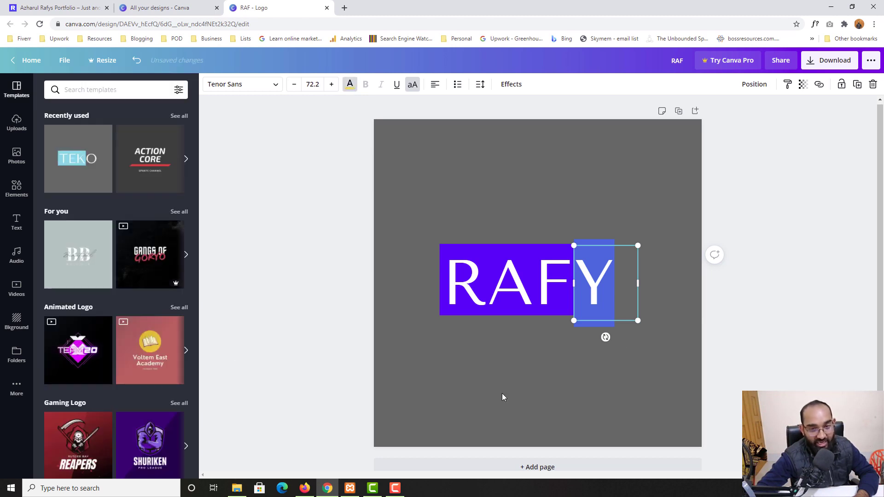
pyautogui.click(689, 350)
# Set the text color of the letter Y to black
pyautogui.click(597, 281)
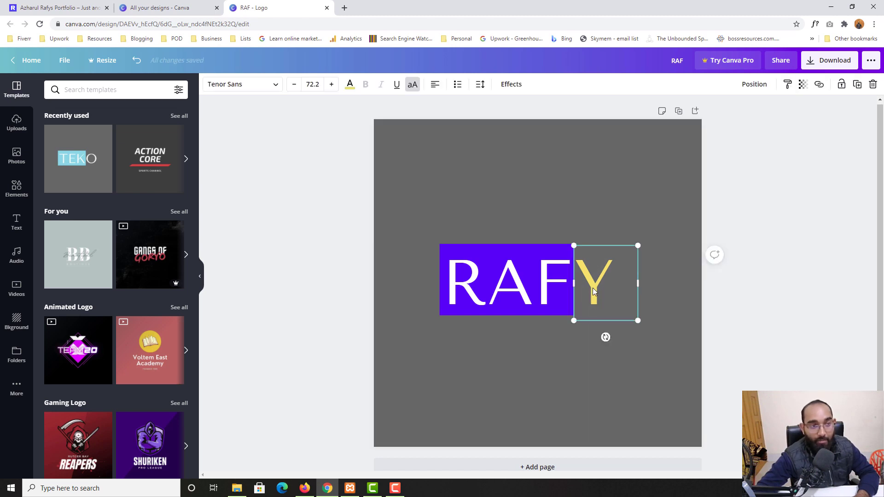
pyautogui.click(350, 84)
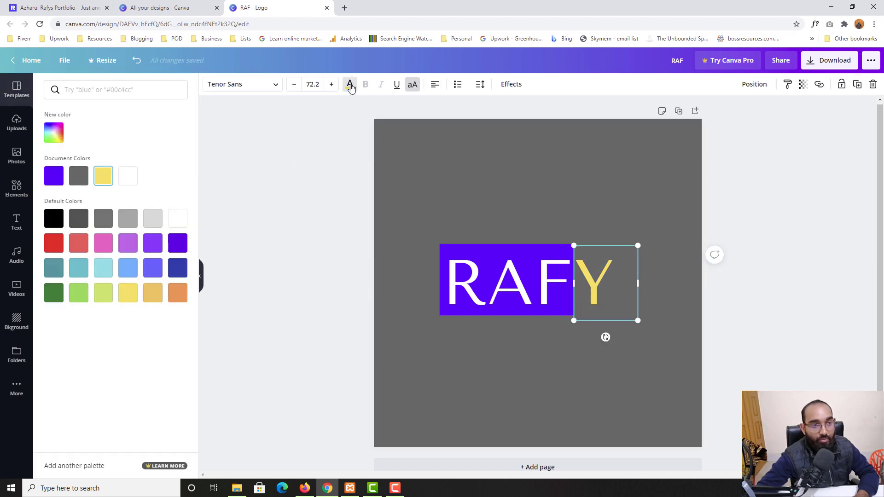
pyautogui.click(53, 226)
pyautogui.press('Escape')
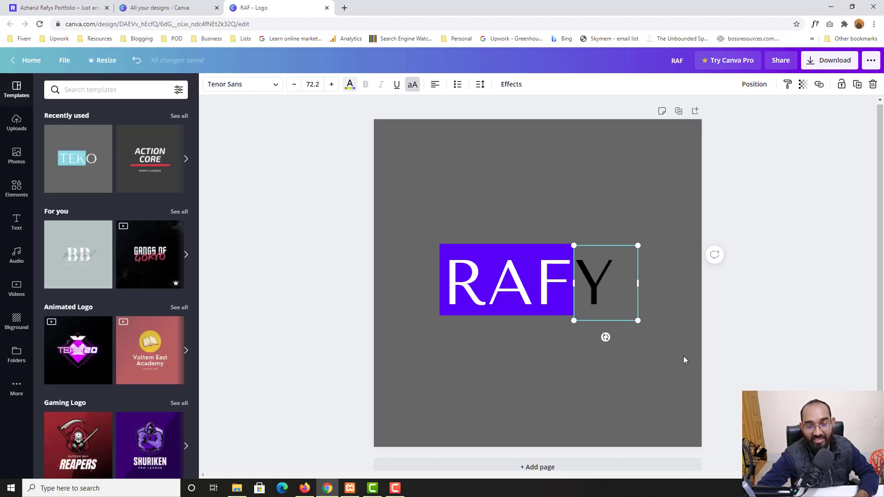
pyautogui.press('Escape')
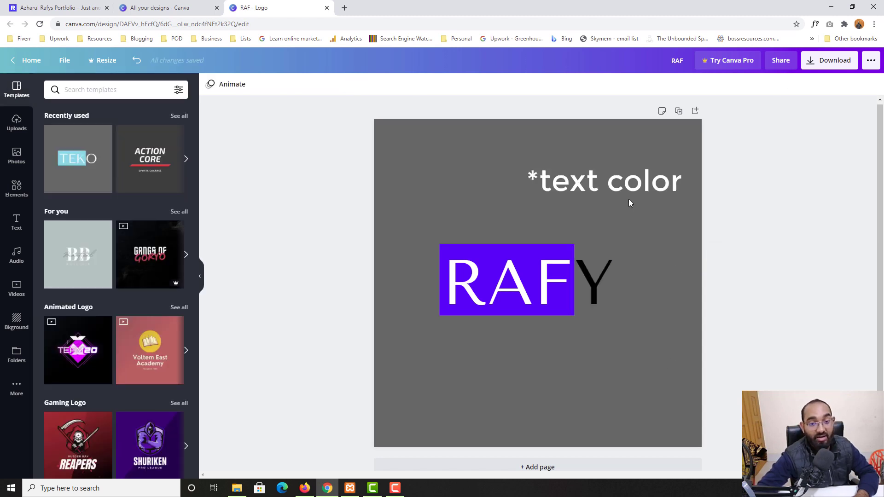
# Change the design's background color to the default yellow
pyautogui.click(433, 161)
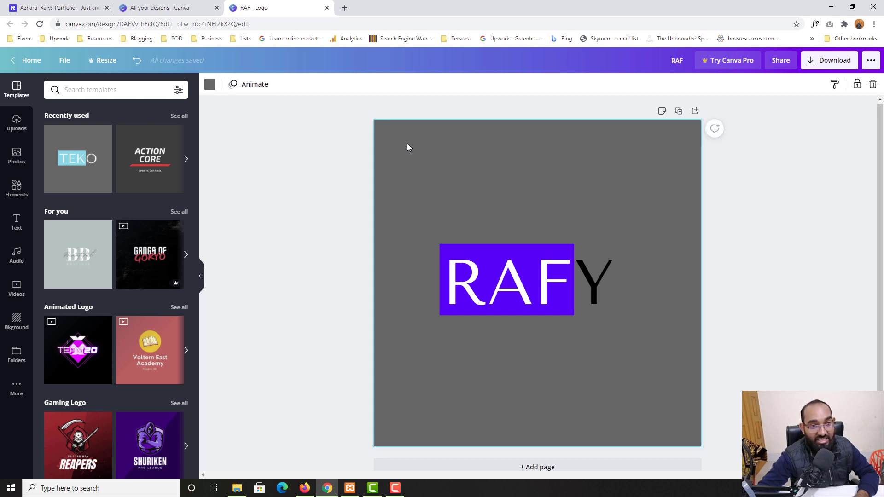
pyautogui.click(211, 85)
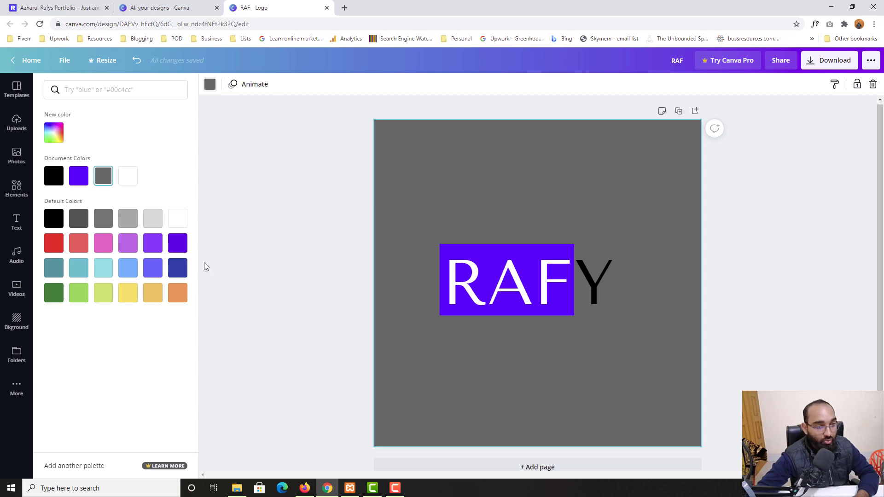
pyautogui.click(128, 297)
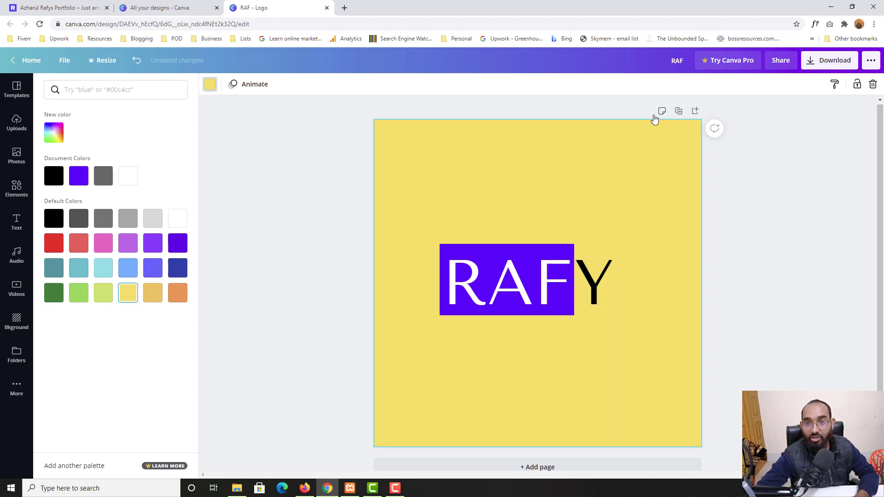
# Enlarge the RAF text, its rectangle and the letter Y together to font size 112, and center them on the canvas
pyautogui.moveTo(436, 226); pyautogui.dragTo(686, 226)
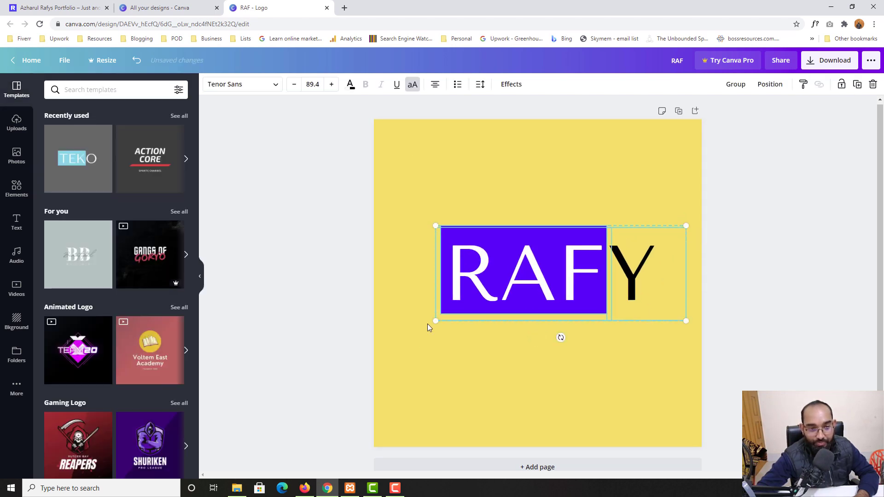
pyautogui.moveTo(430, 322); pyautogui.dragTo(385, 332)
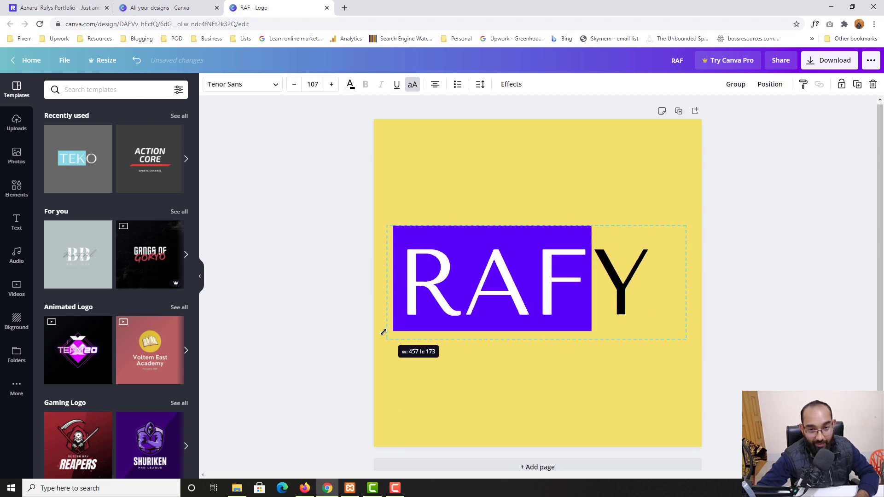
pyautogui.moveTo(461, 322); pyautogui.dragTo(488, 314)
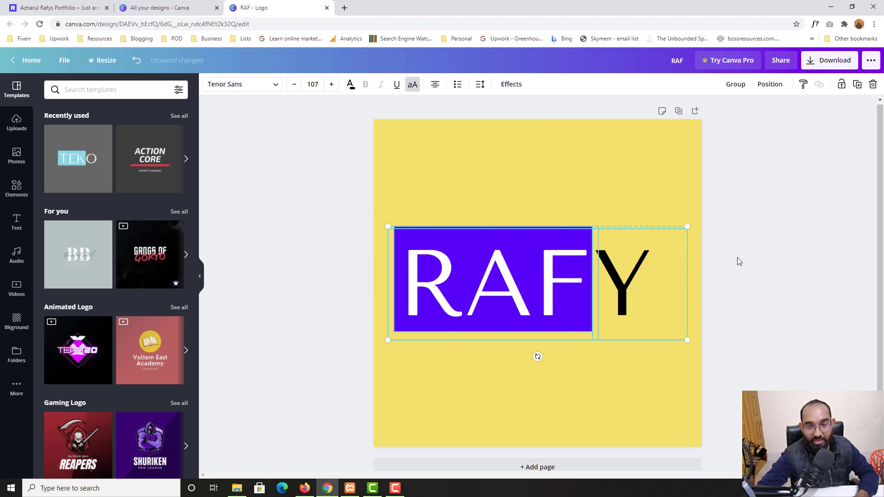
pyautogui.moveTo(697, 225); pyautogui.dragTo(705, 222)
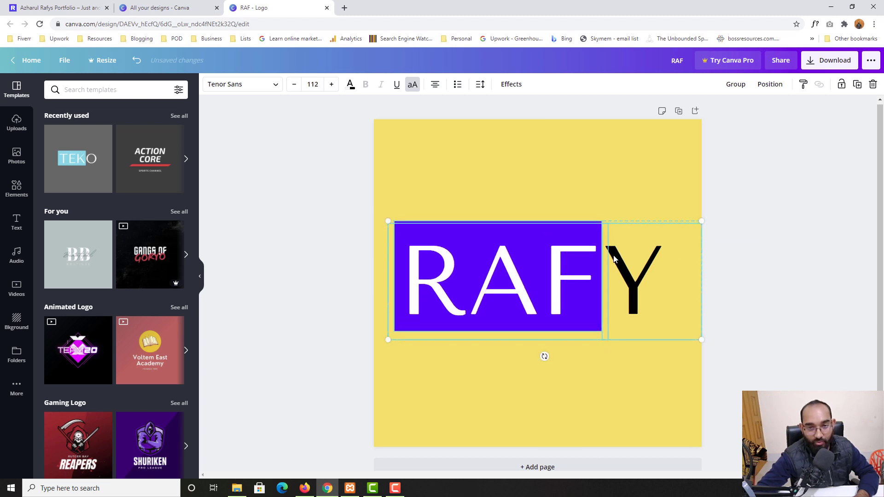
pyautogui.moveTo(616, 253); pyautogui.dragTo(605, 257)
pyautogui.click(778, 314)
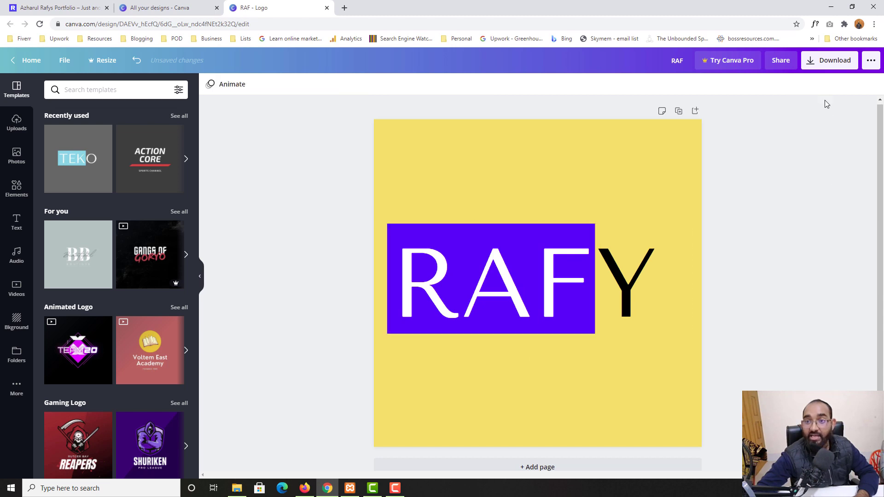
# Download the logo design as a PNG, save it as RAF.png in the Downloads folder, and dismiss the scheduling promotion
pyautogui.click(836, 64)
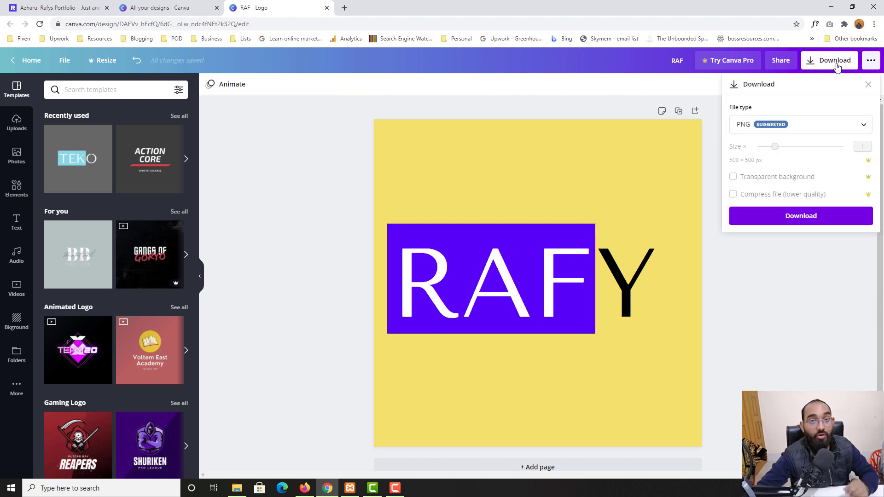
pyautogui.click(835, 62)
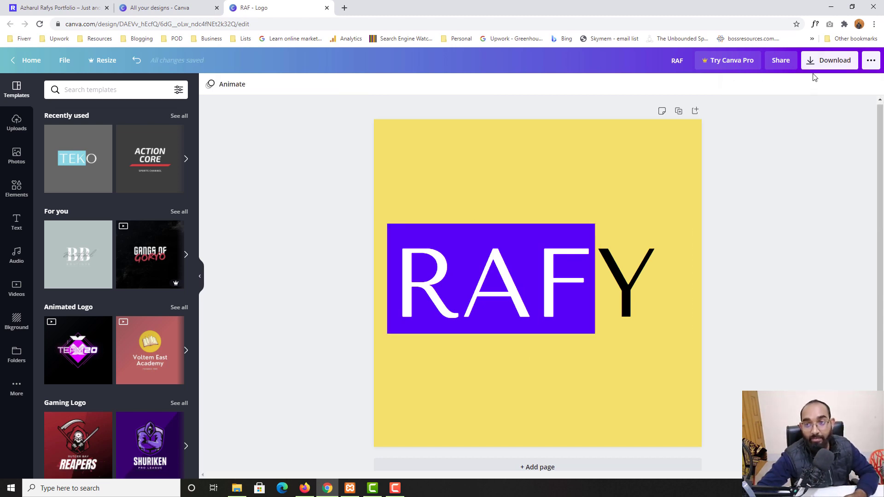
pyautogui.click(834, 62)
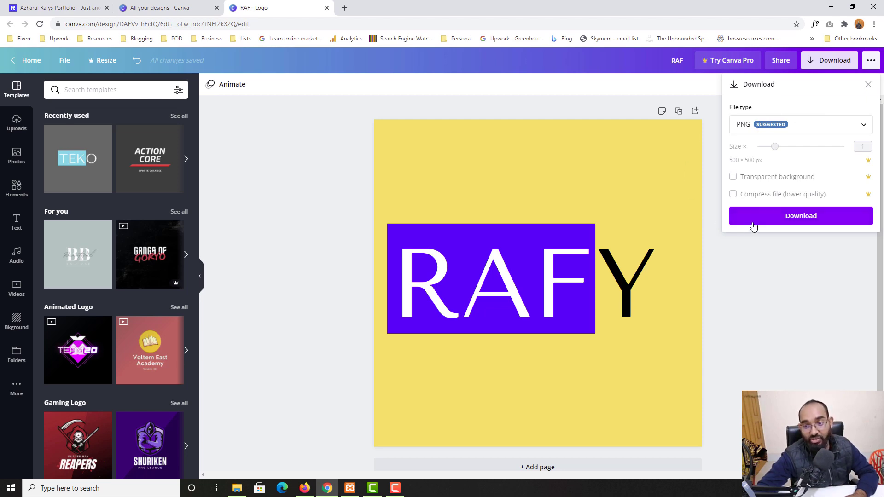
pyautogui.click(802, 217)
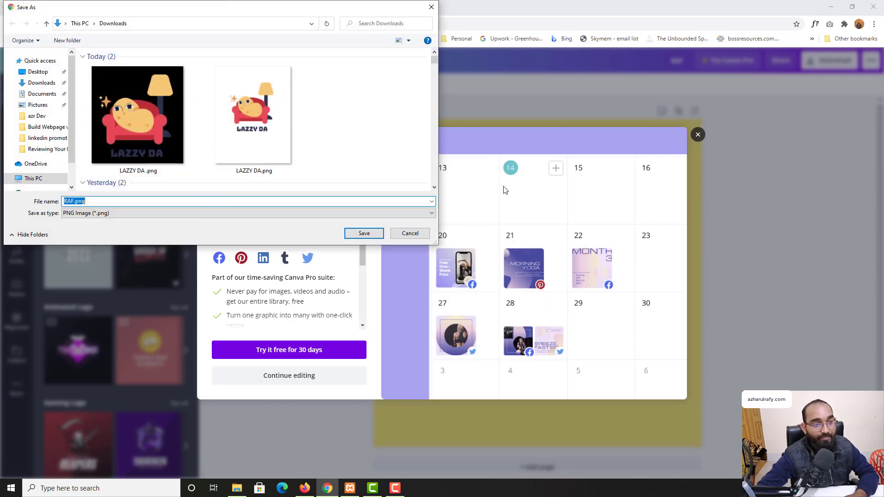
pyautogui.click(364, 233)
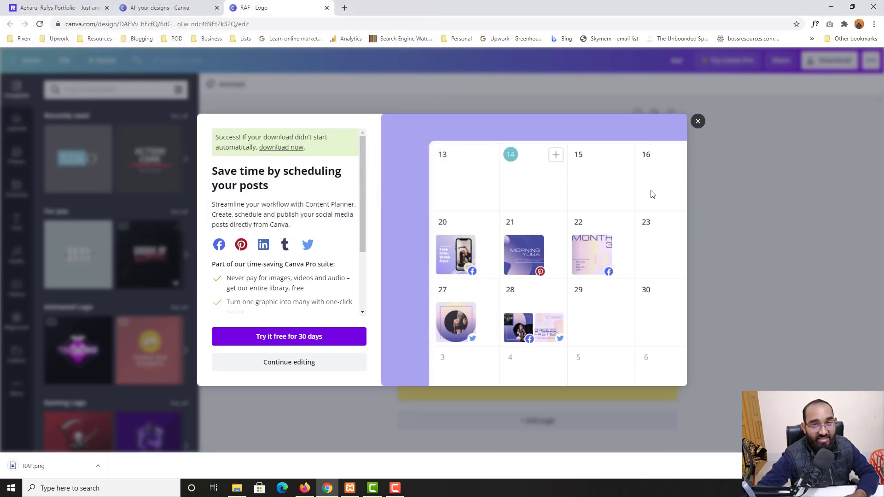
pyautogui.click(699, 122)
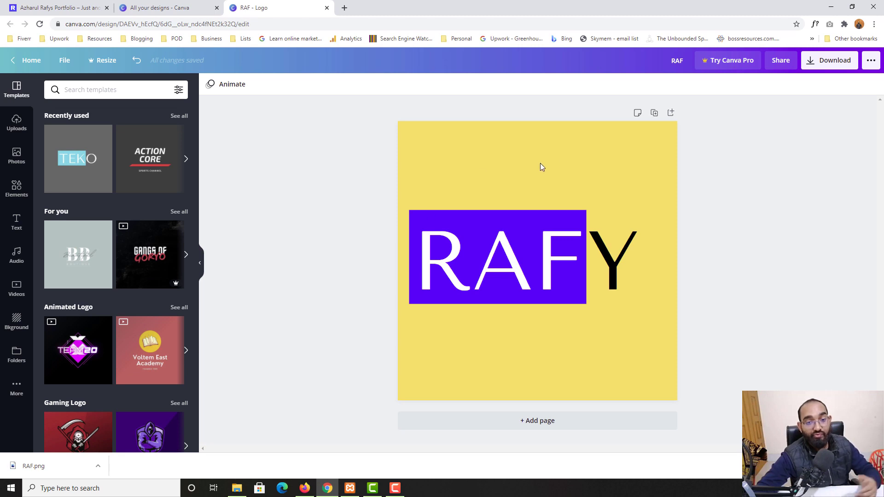
# Open remove.bg in a new browser tab and upload RAF.png from the Downloads folder for background removal
pyautogui.click(345, 7)
pyautogui.write('remove')
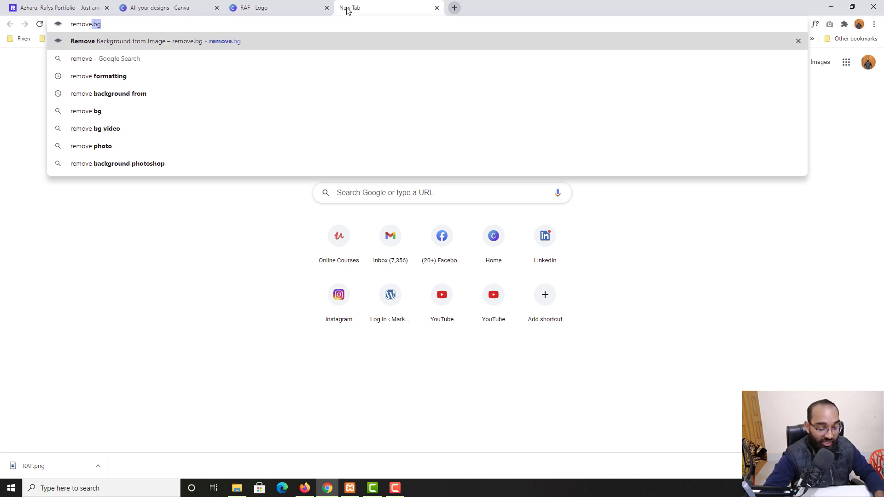
pyautogui.press('Return')
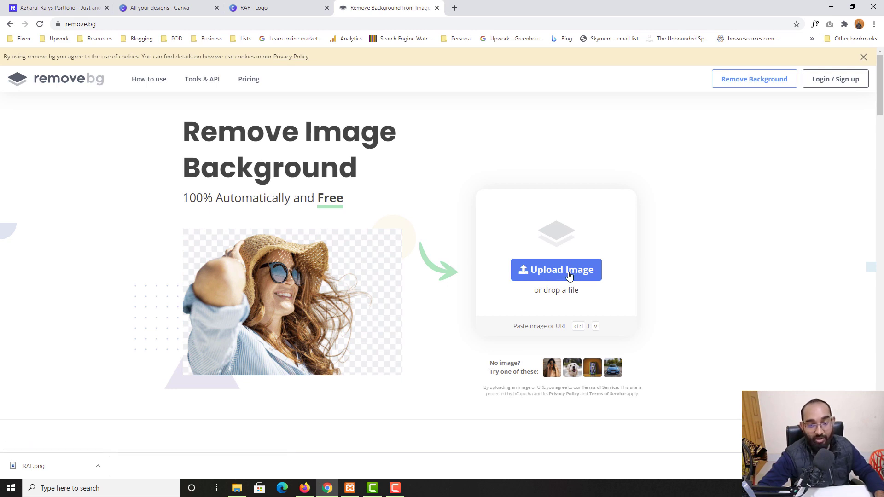
pyautogui.click(570, 275)
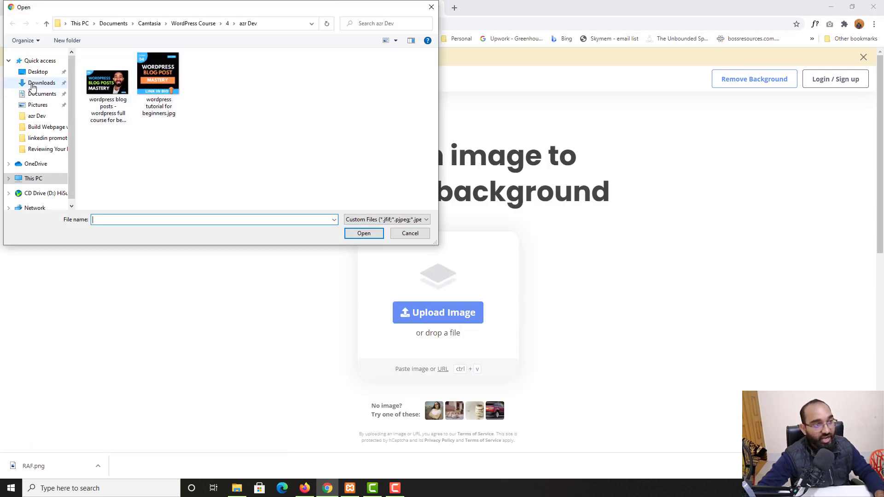
pyautogui.click(32, 85)
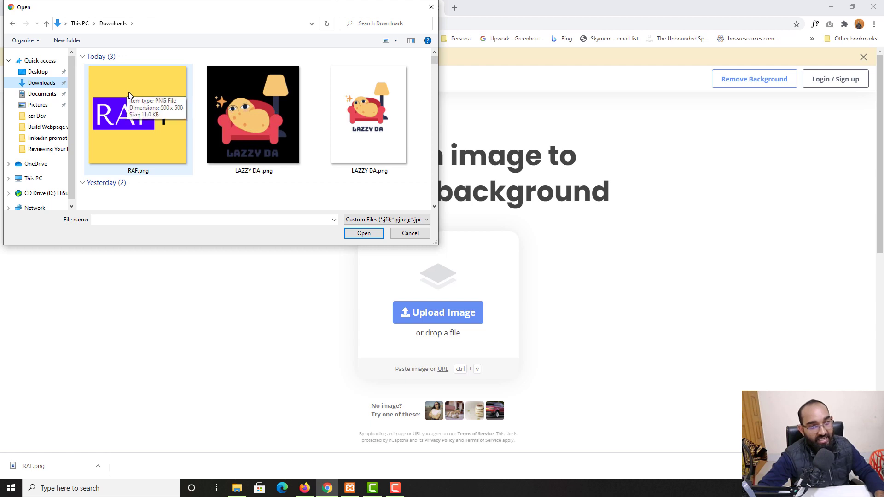
pyautogui.click(151, 81)
pyautogui.click(361, 233)
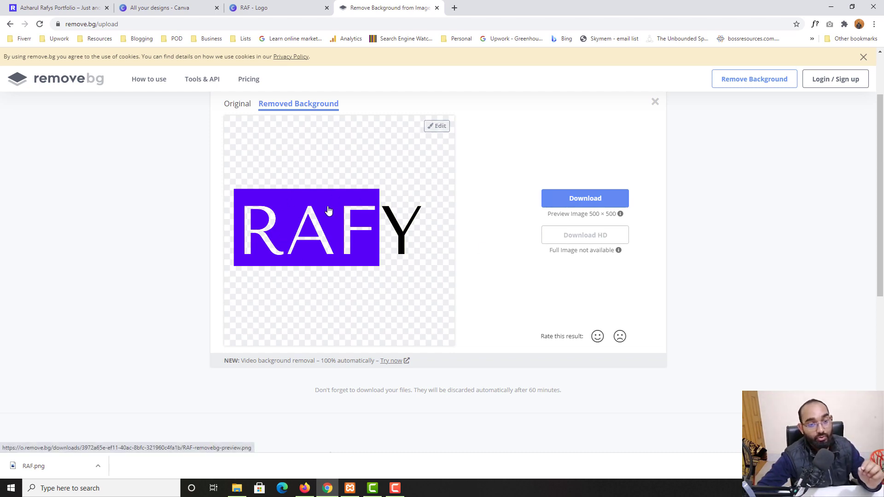
# Download the background-free logo as RAF-removebg-preview.png, view it in Photos, and close the preview
pyautogui.click(599, 199)
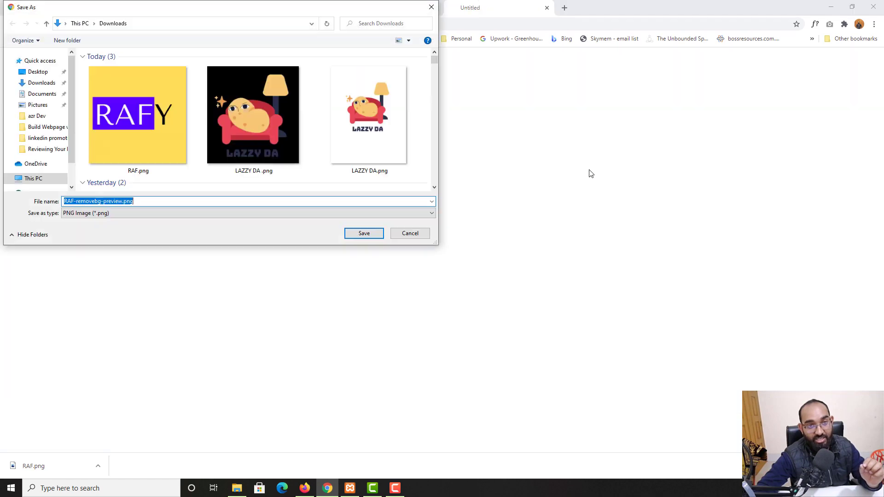
pyautogui.click(363, 235)
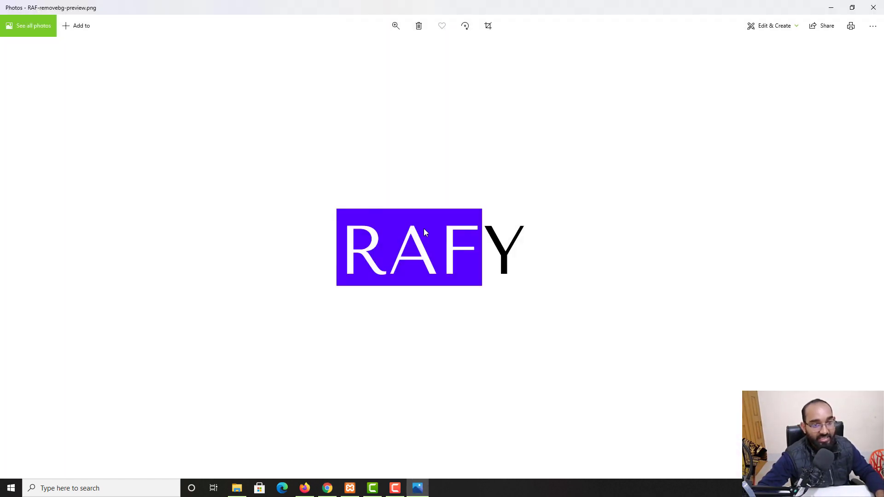
pyautogui.click(875, 8)
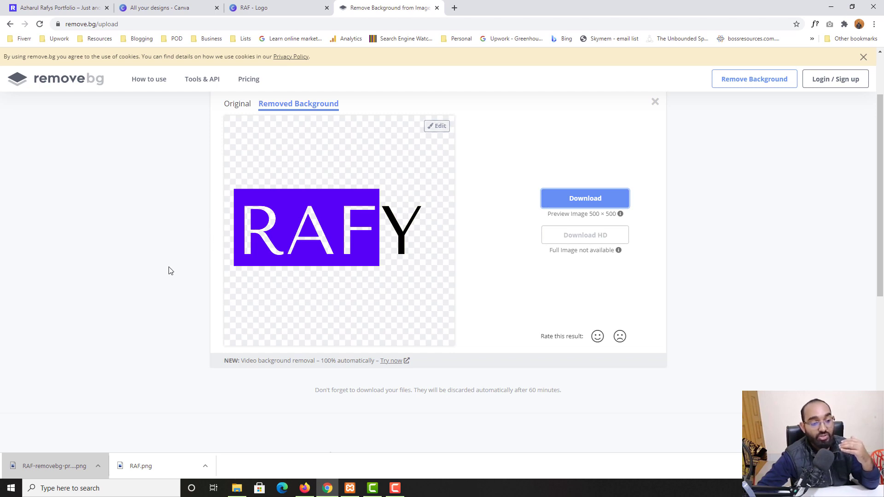
# Switch to the Downloads folder in File Explorer and open RAF.png with Adobe Photoshop CC 2019
pyautogui.click(834, 6)
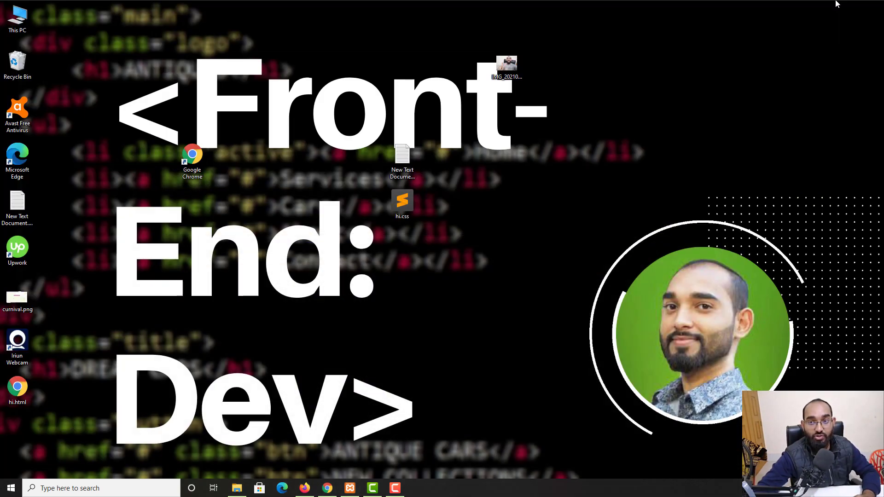
pyautogui.doubleClick(10, 29)
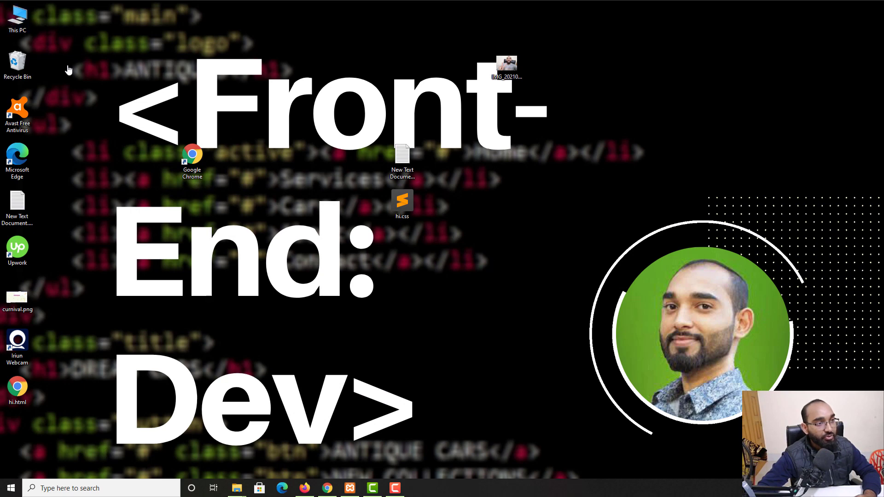
pyautogui.click(36, 79)
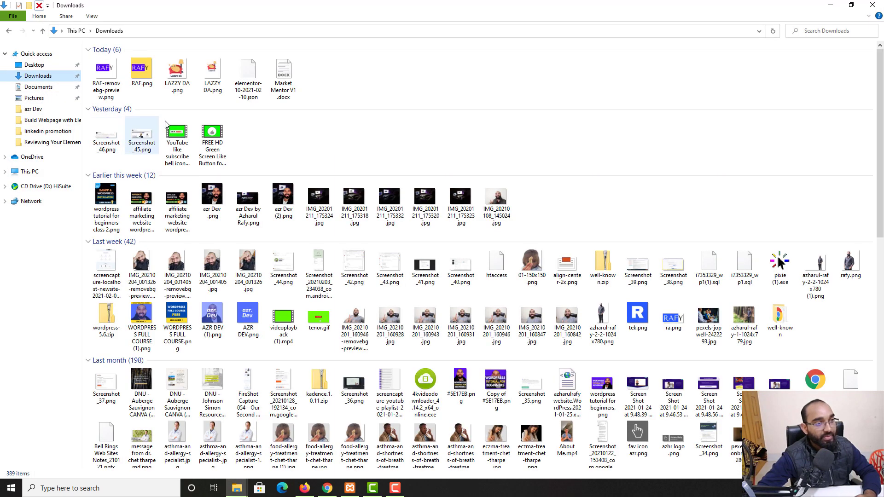
pyautogui.click(144, 72)
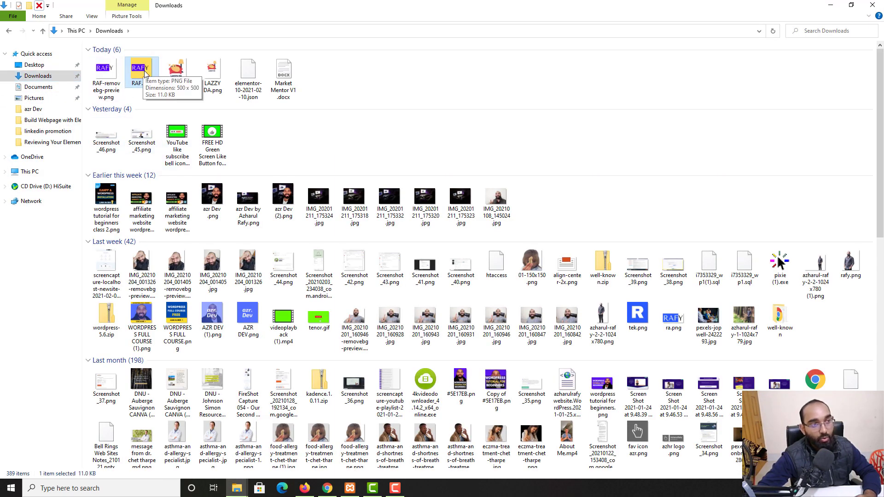
pyautogui.rightClick(139, 67)
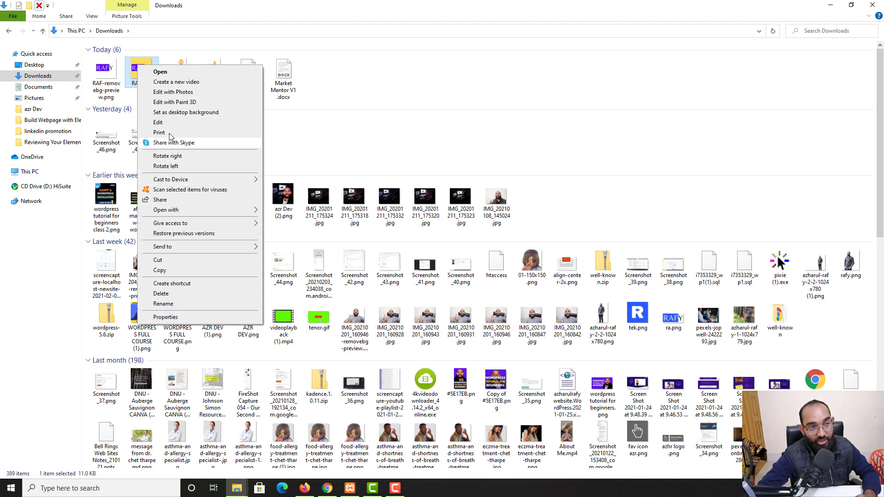
pyautogui.moveTo(174, 212)
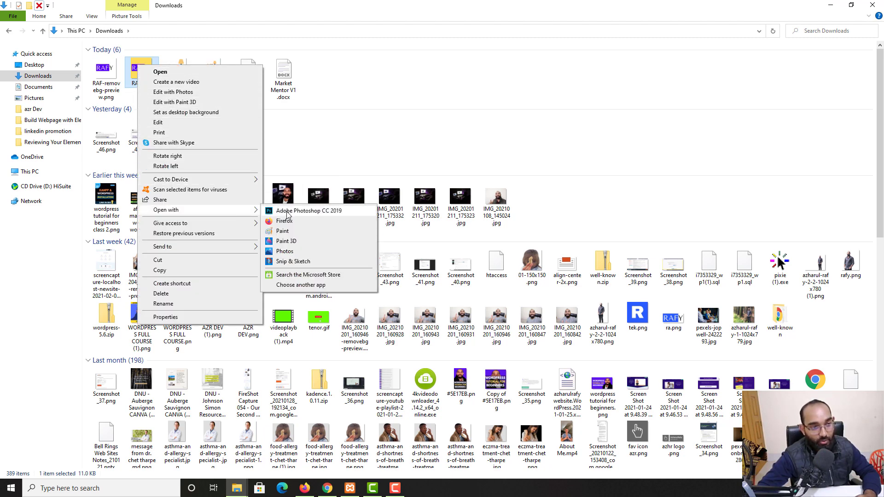
pyautogui.click(308, 211)
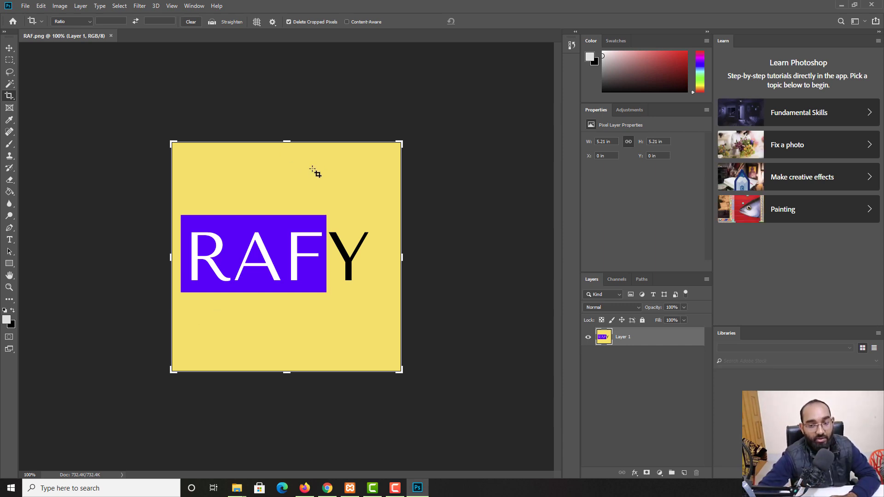
# Select the yellow background around the logo with the Magic Wand tool, delete it, and clear the selection
pyautogui.click(8, 86)
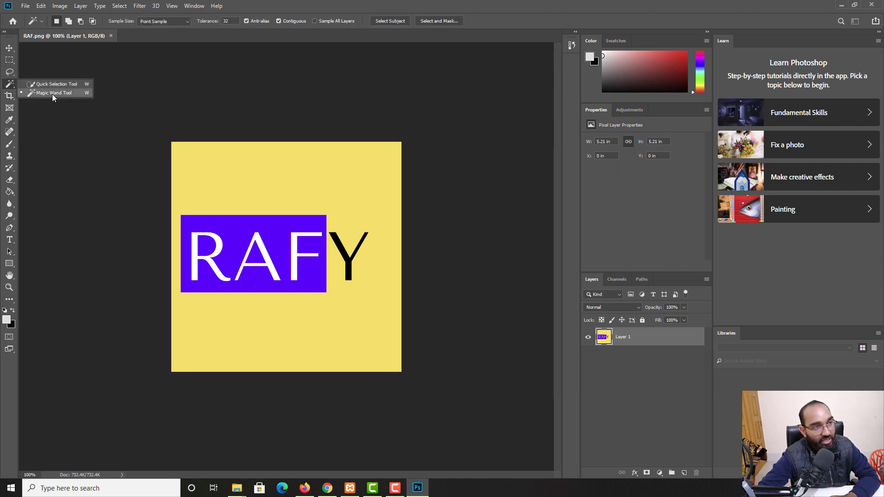
pyautogui.click(49, 94)
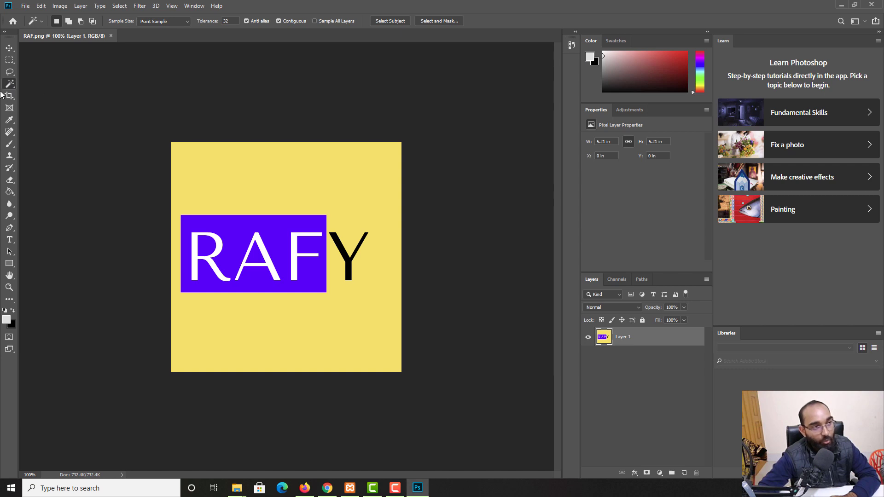
pyautogui.click(262, 160)
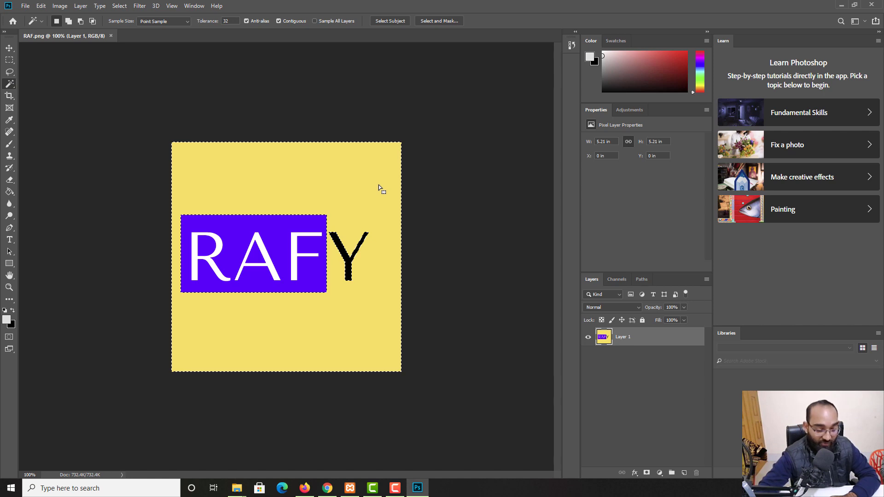
pyautogui.press('Delete')
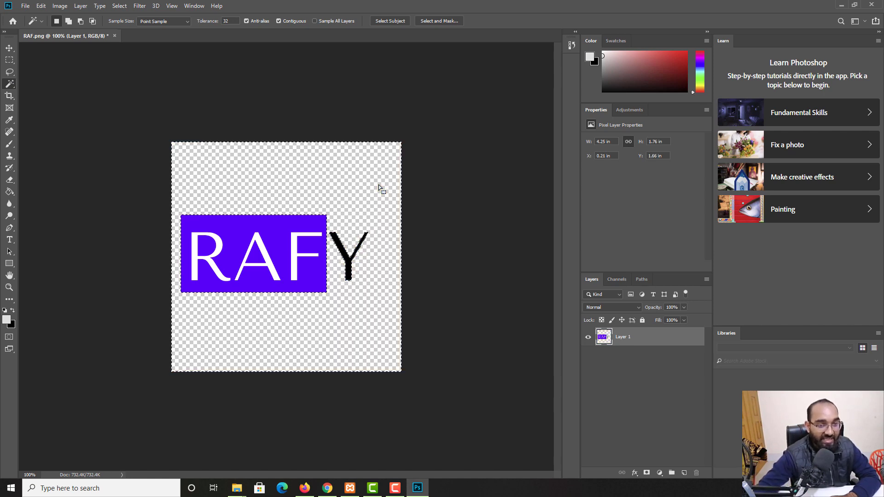
pyautogui.hotkey('ctrl', 'd')
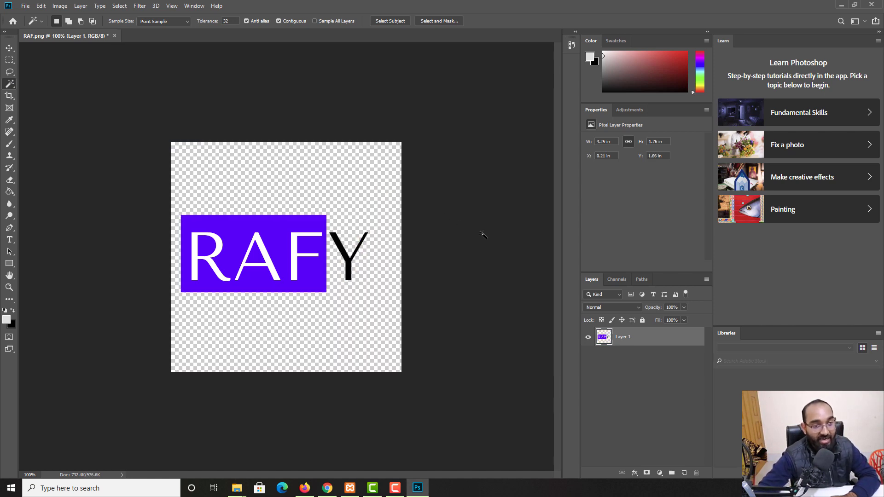
# Draw a rectangular marquee selection closely around the whole RAFY logo
pyautogui.click(7, 62)
pyautogui.click(44, 62)
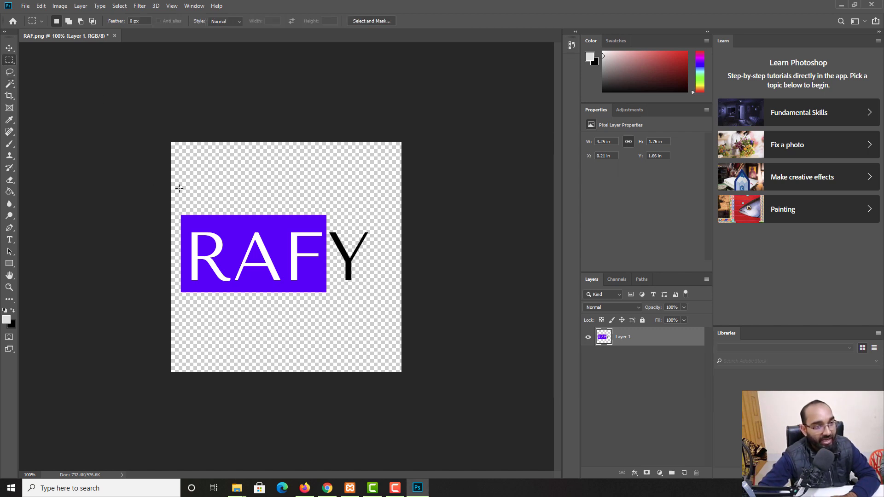
pyautogui.moveTo(173, 203); pyautogui.dragTo(381, 301)
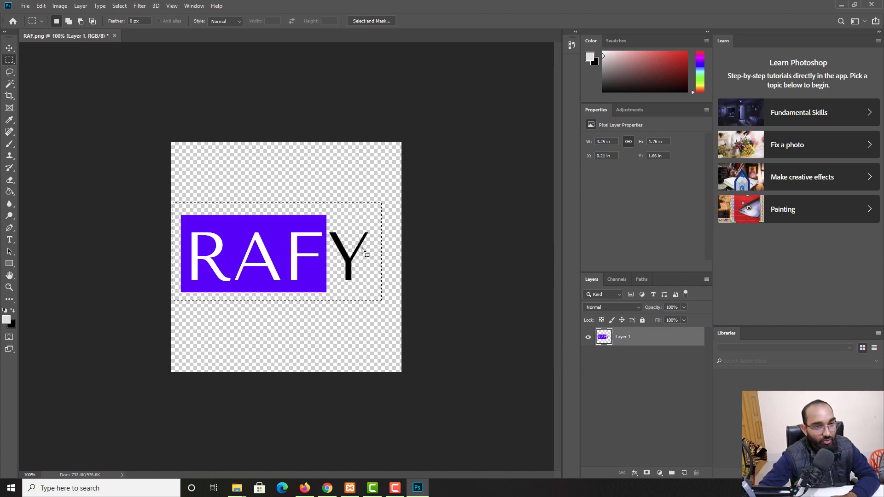
# Crop the canvas to the selected logo area, tightening all four edges around the RAFY lettering and rectangle
pyautogui.click(8, 96)
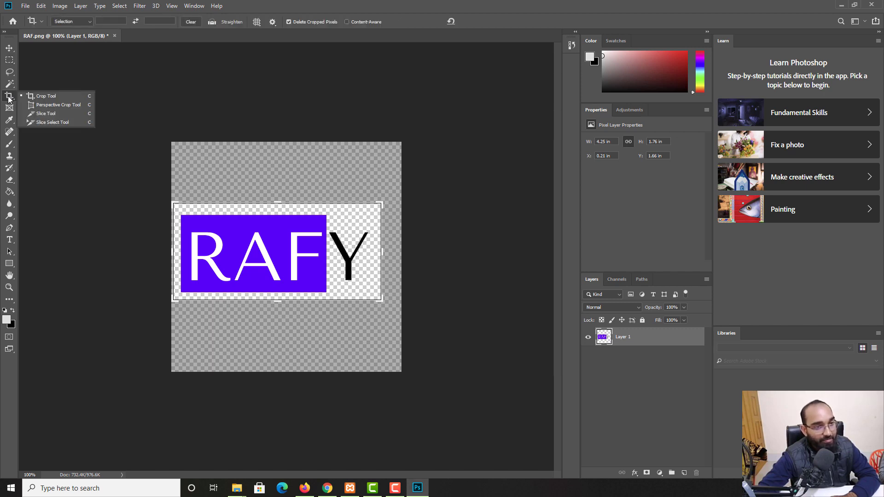
pyautogui.moveTo(277, 202); pyautogui.dragTo(278, 205)
pyautogui.moveTo(283, 307); pyautogui.dragTo(288, 301)
pyautogui.moveTo(392, 258); pyautogui.dragTo(389, 257)
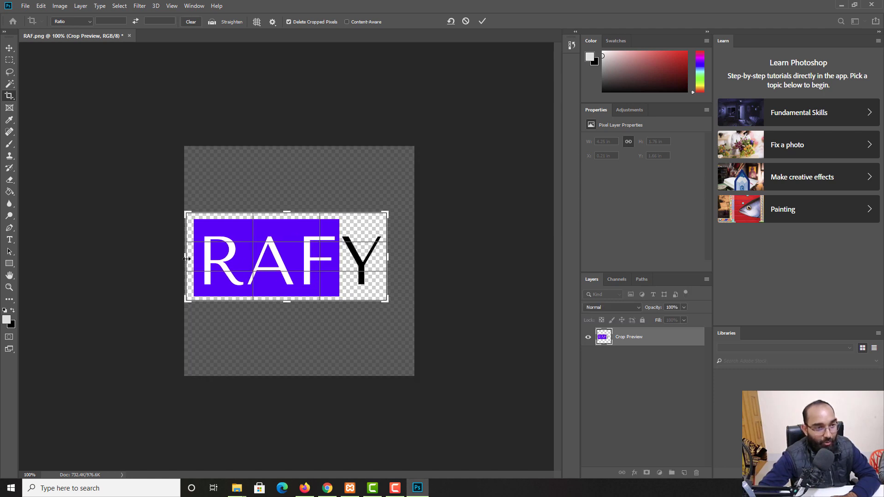
pyautogui.moveTo(185, 256); pyautogui.dragTo(189, 258)
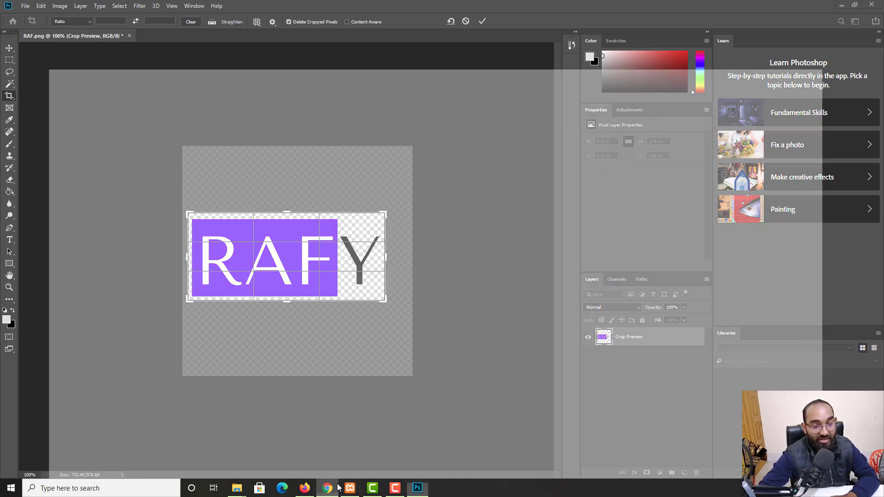
pyautogui.click(327, 488)
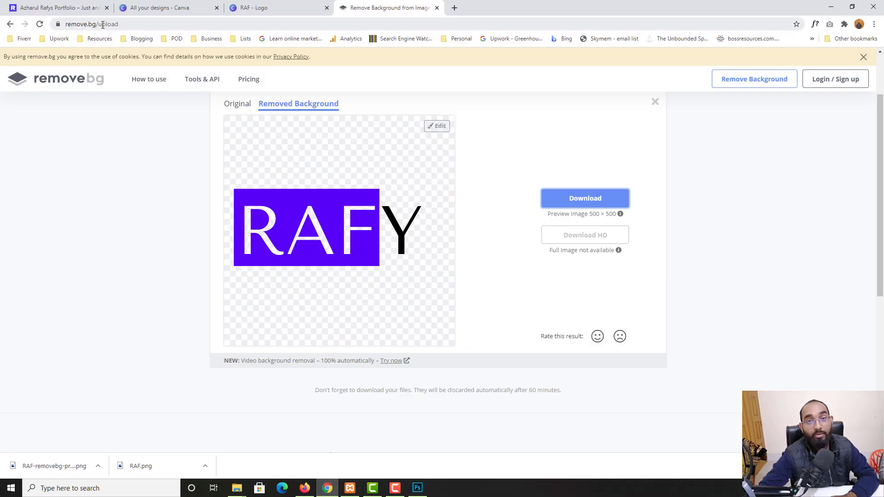
pyautogui.click(832, 6)
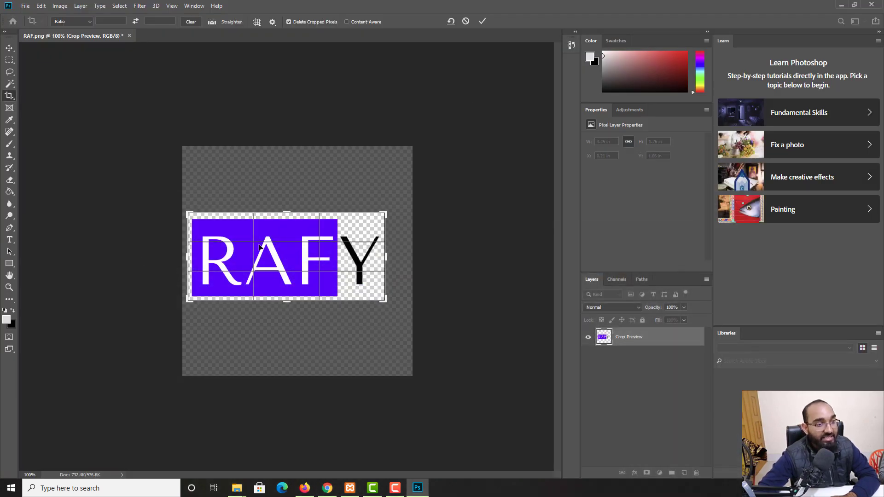
pyautogui.click(482, 22)
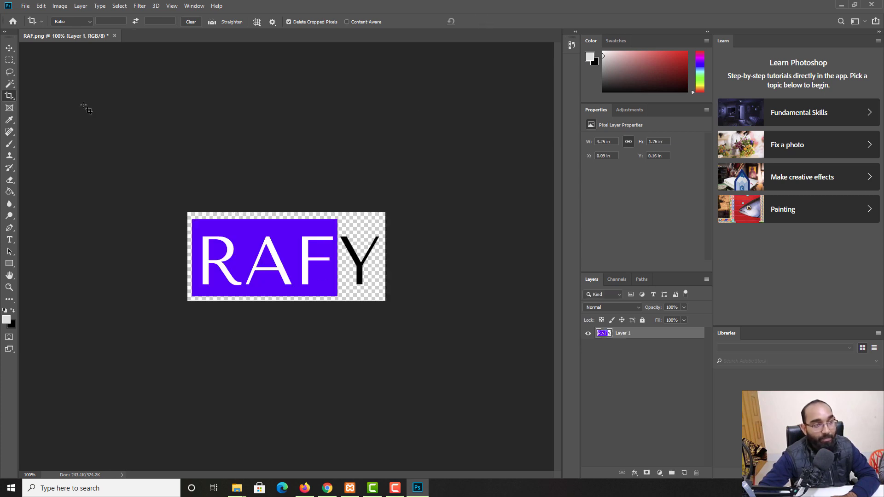
# Save a copy of the cropped logo in Downloads as RAF LOGO.png with the large file size option, and check the saved file
pyautogui.click(25, 6)
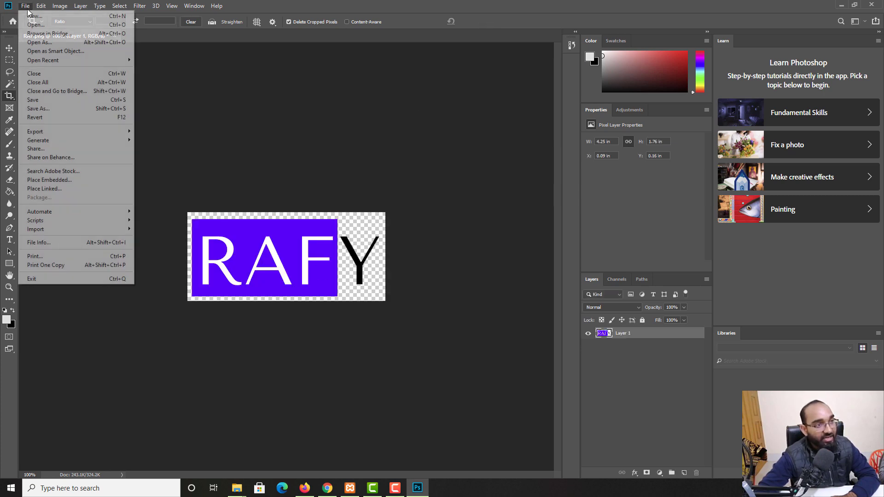
pyautogui.click(41, 112)
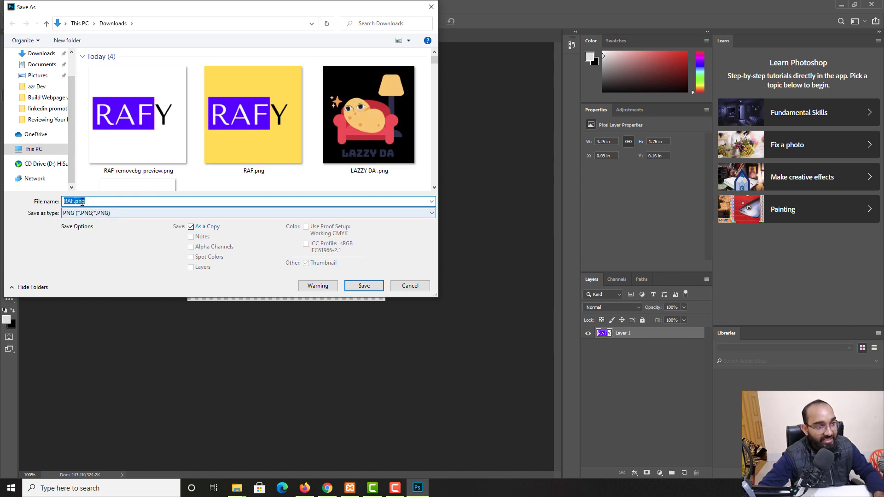
pyautogui.click(72, 201)
pyautogui.write('logo')
pyautogui.press('BackSpace')
pyautogui.press('BackSpace')
pyautogui.press('BackSpace')
pyautogui.press('BackSpace')
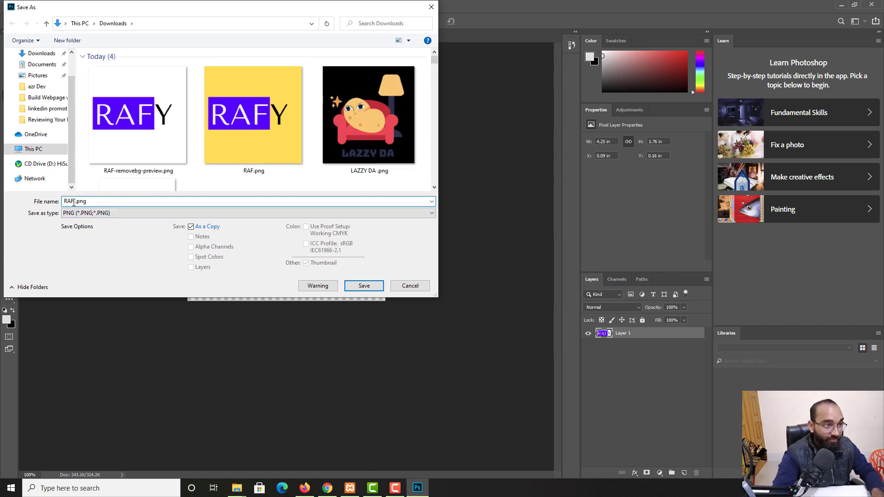
pyautogui.write('LOGIO')
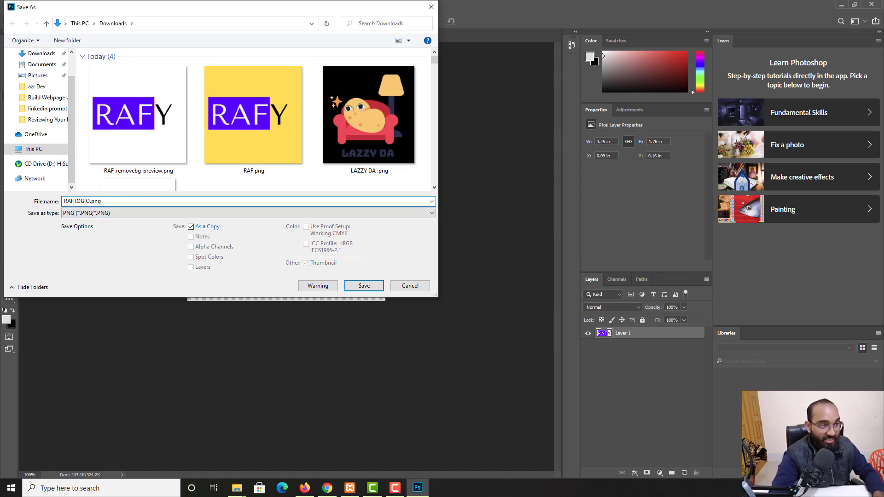
pyautogui.press('BackSpace')
pyautogui.press('BackSpace')
pyautogui.write('O')
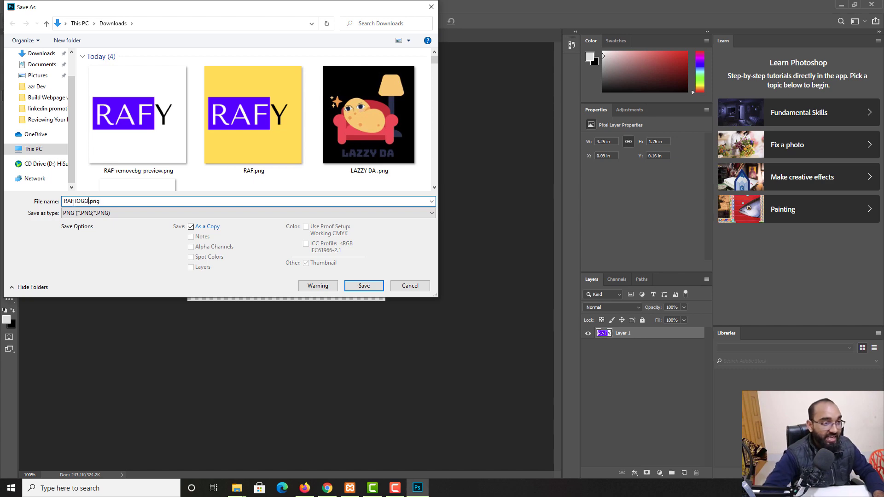
pyautogui.press('Return')
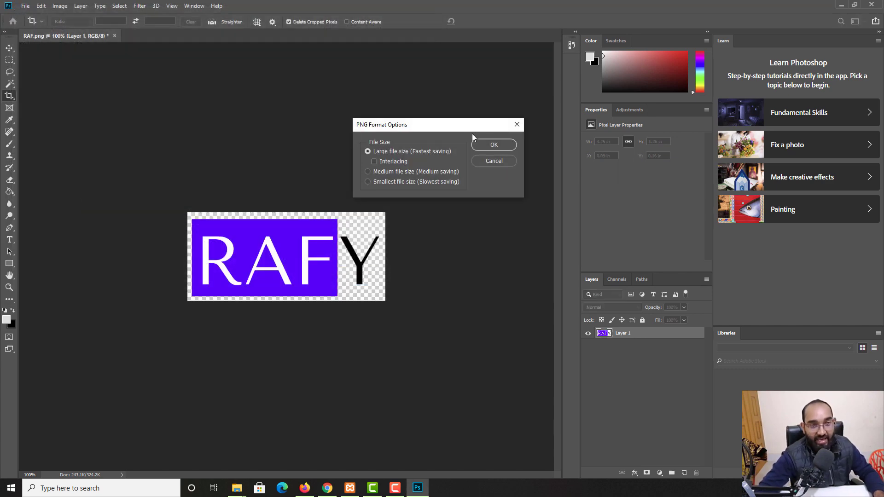
pyautogui.click(485, 144)
pyautogui.click(843, 5)
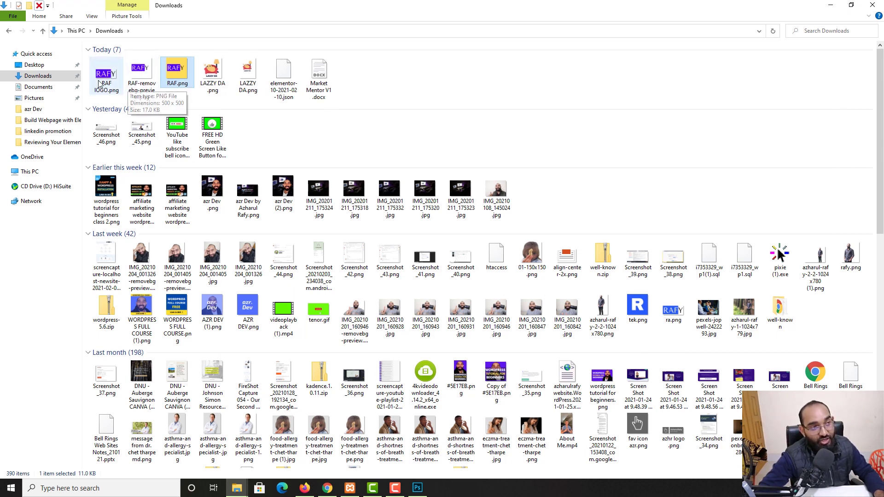
pyautogui.moveTo(102, 83)
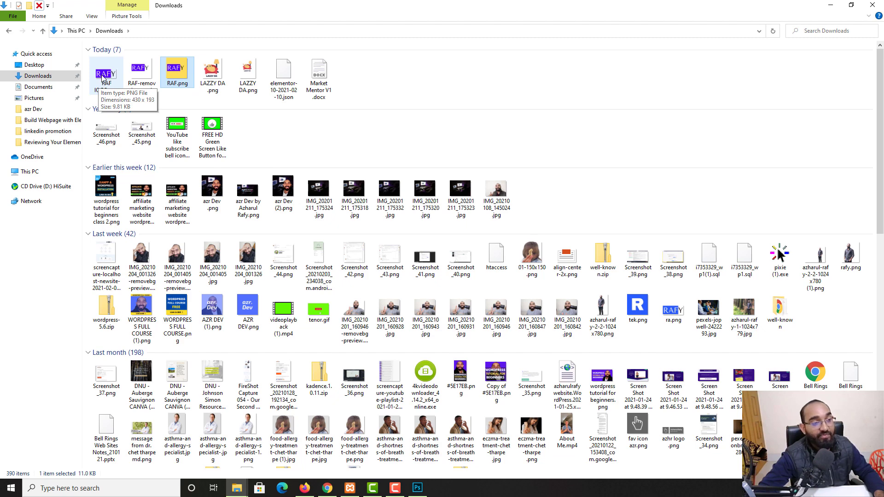
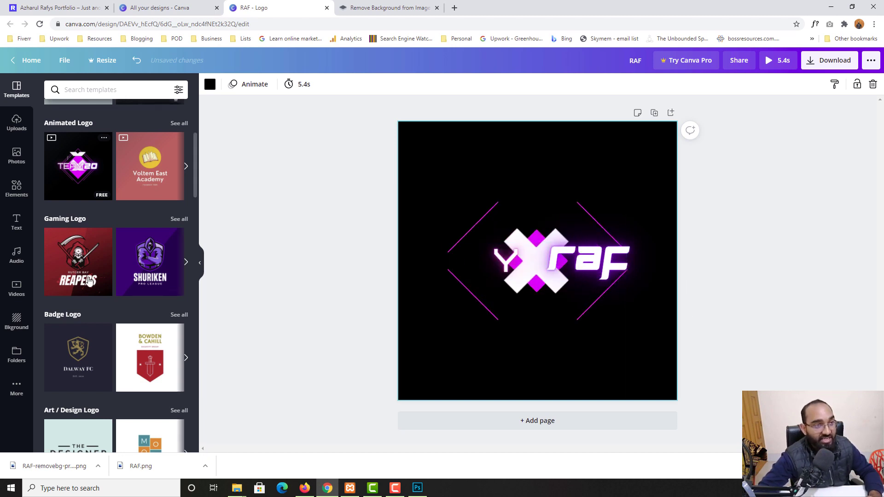
# Switch to the Canva design and apply the light teal Designer Clothing Centre template from the Art / Design Logo group
pyautogui.scroll(-2, 92, 301)
pyautogui.scroll(-3, 87, 309)
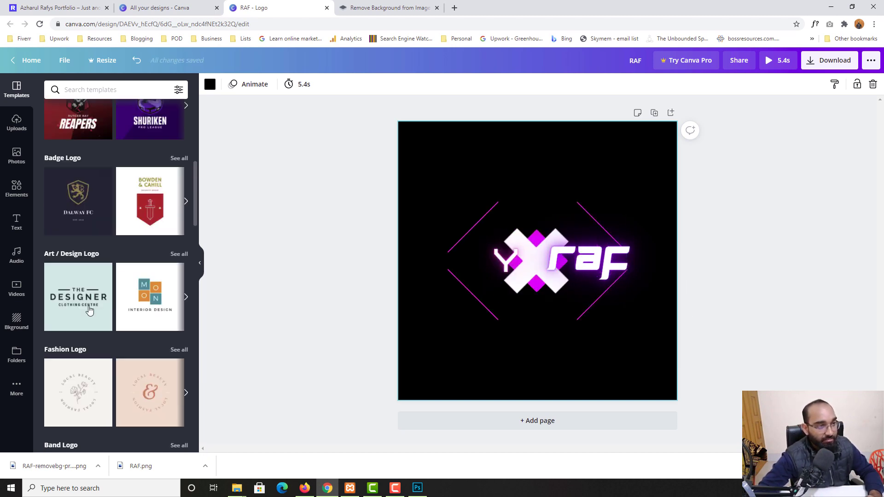
pyautogui.click(68, 239)
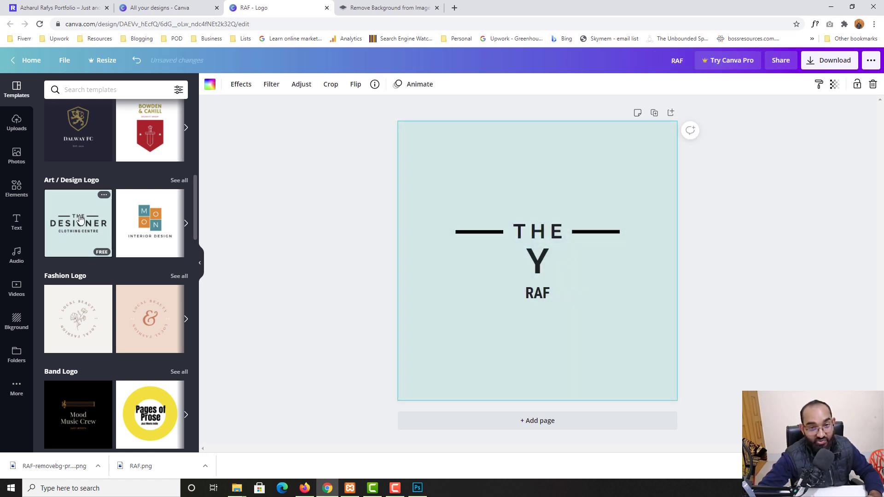
# Replace the large Y with "web developer", widen and centre it on one line, and delete the RAF line below
pyautogui.doubleClick(555, 260)
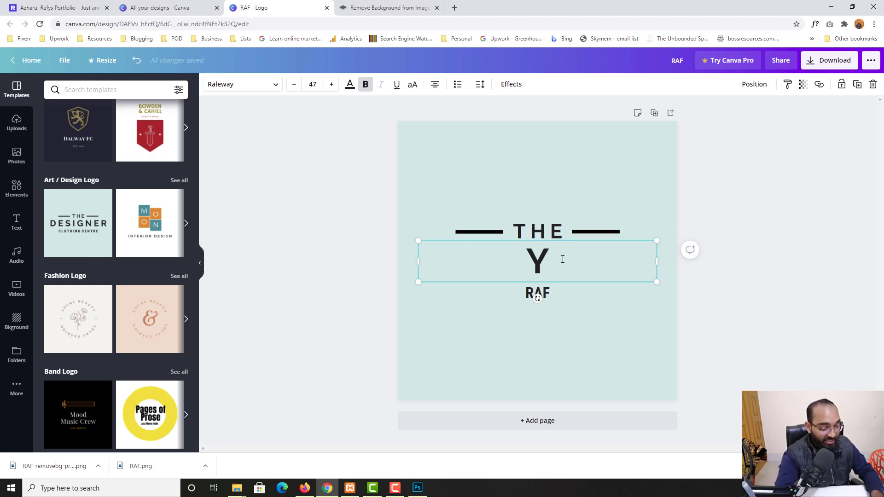
pyautogui.press('BackSpace')
pyautogui.write('web')
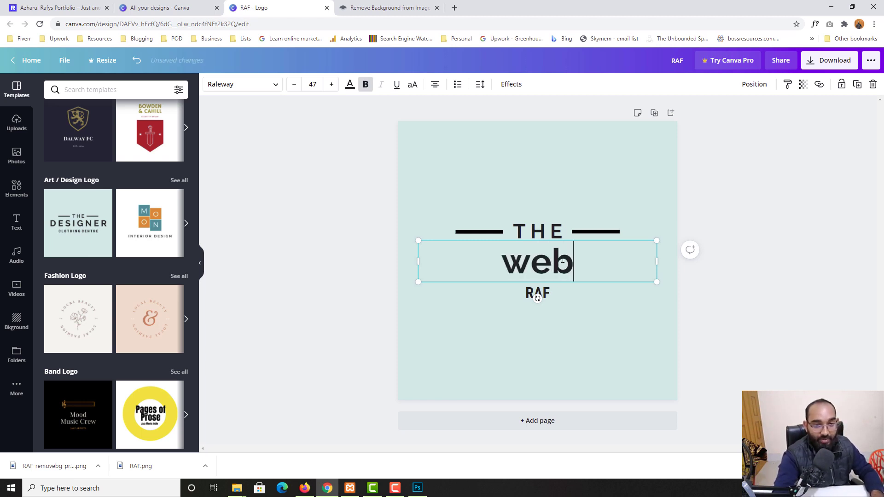
pyautogui.write(' developer')
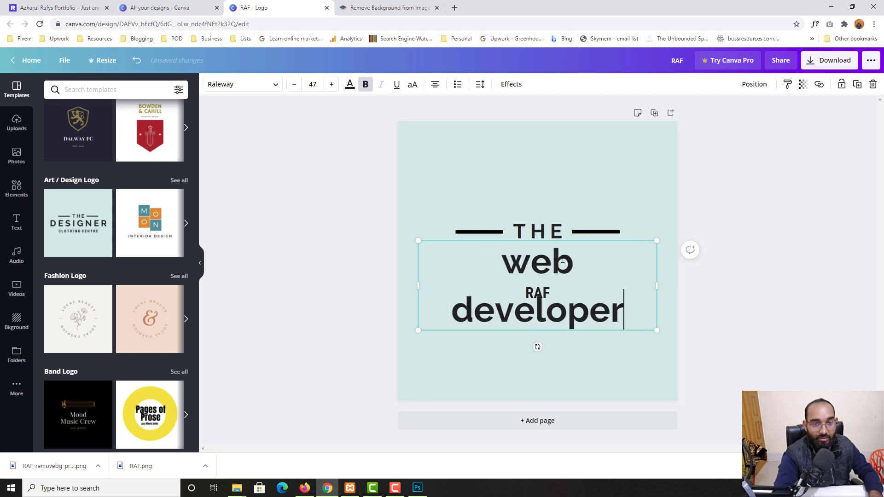
pyautogui.moveTo(657, 285); pyautogui.dragTo(673, 277)
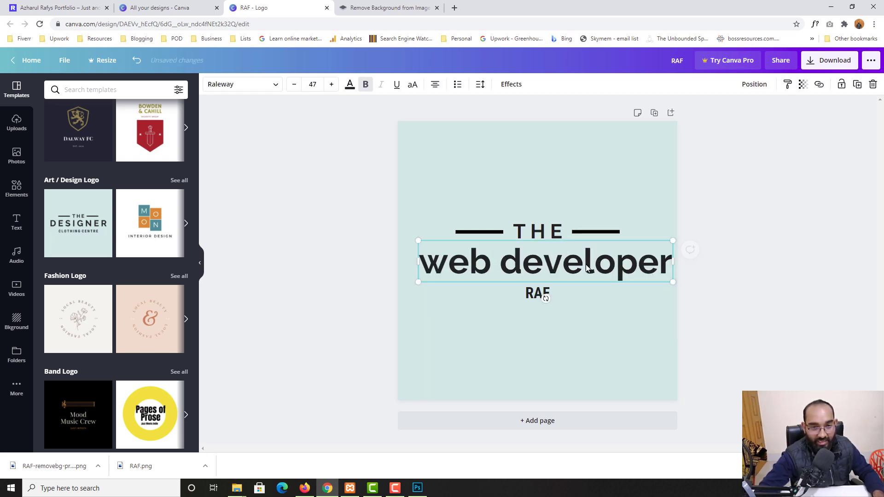
pyautogui.moveTo(586, 263); pyautogui.dragTo(579, 263)
pyautogui.click(527, 299)
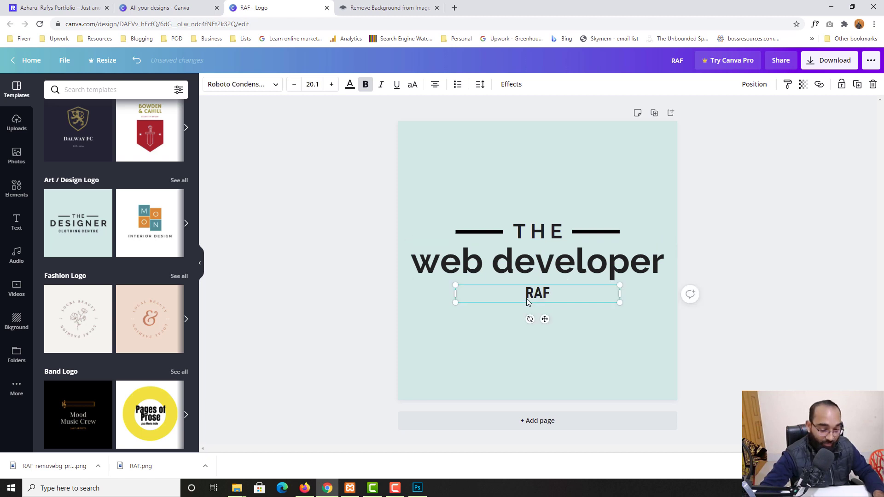
pyautogui.press('Delete')
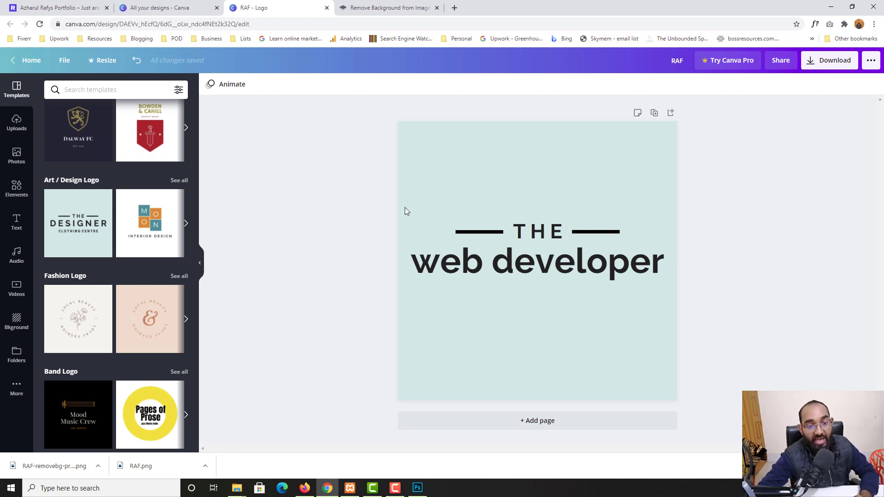
pyautogui.click(417, 488)
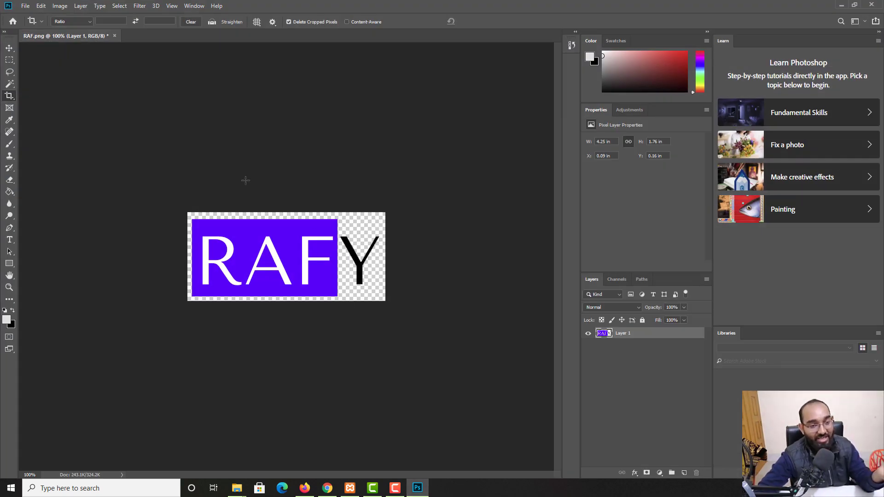
pyautogui.click(841, 5)
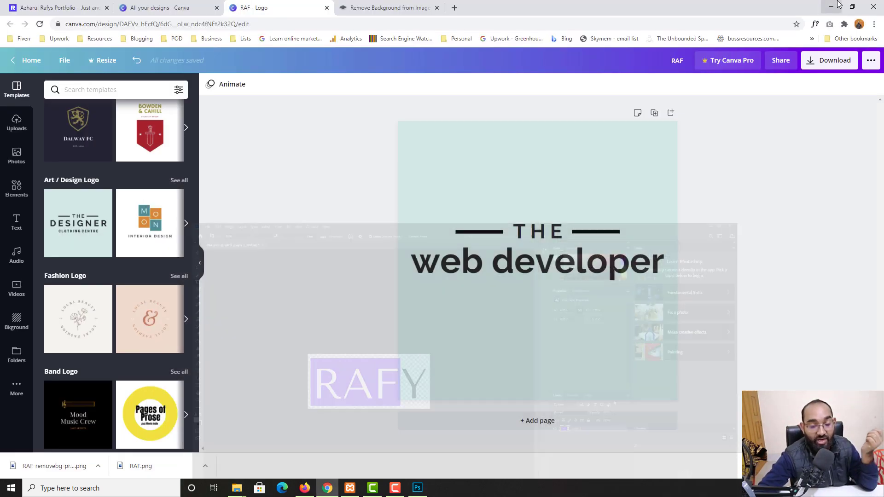
# Try the yellow Pages of Prose band logo template and the green leaf food logo template on the design
pyautogui.scroll(-4, 147, 304)
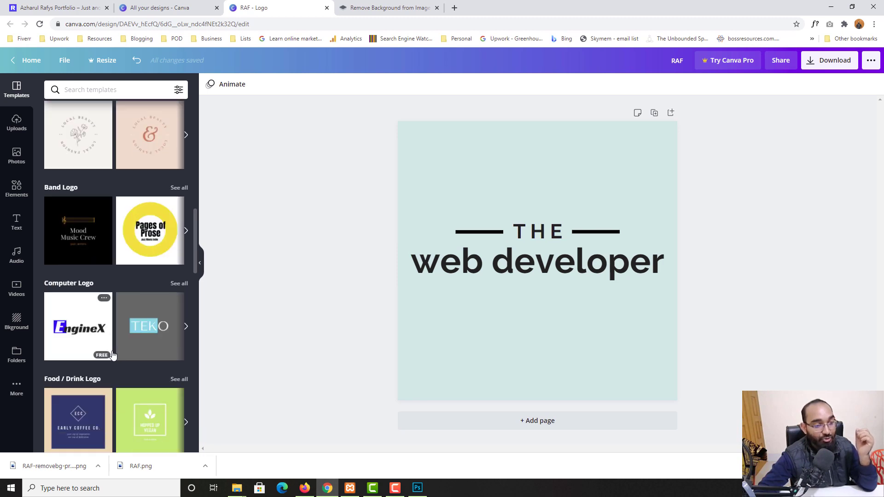
pyautogui.click(142, 249)
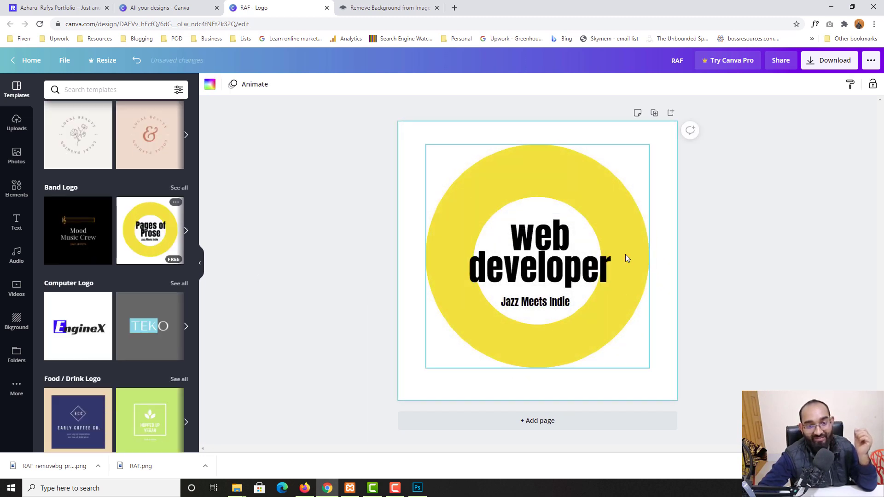
pyautogui.scroll(-4, 127, 364)
pyautogui.click(129, 255)
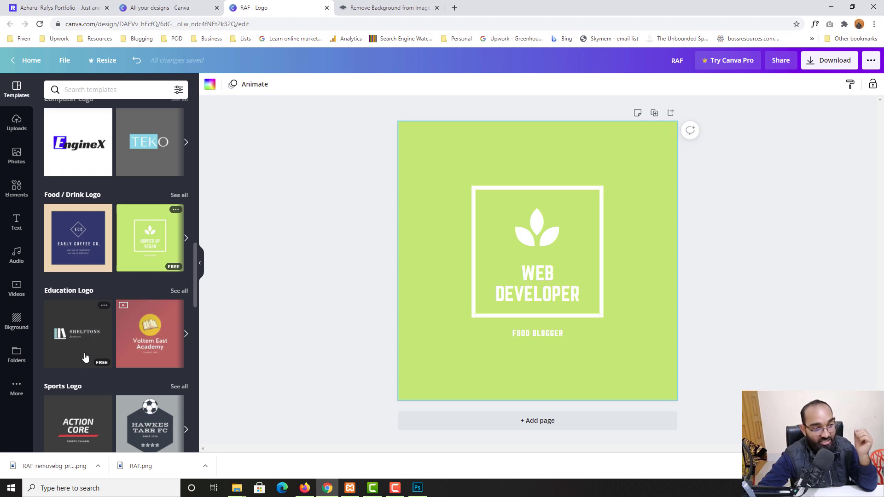
# Apply the dark Shelftons bookstore template from the Education Logo group and set its WEB DEVELOPER heading to font size 15
pyautogui.scroll(-1, 83, 327)
pyautogui.click(73, 302)
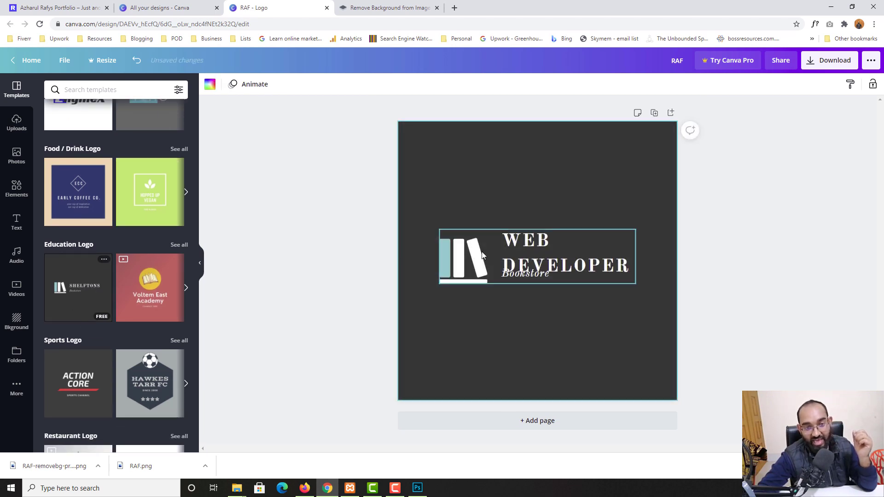
pyautogui.click(526, 248)
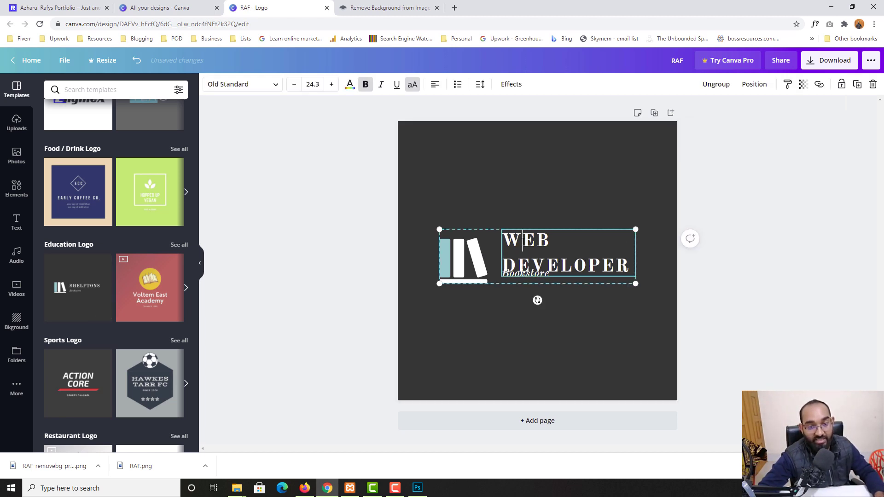
pyautogui.doubleClick(523, 242)
pyautogui.hotkey('ctrl', 'a')
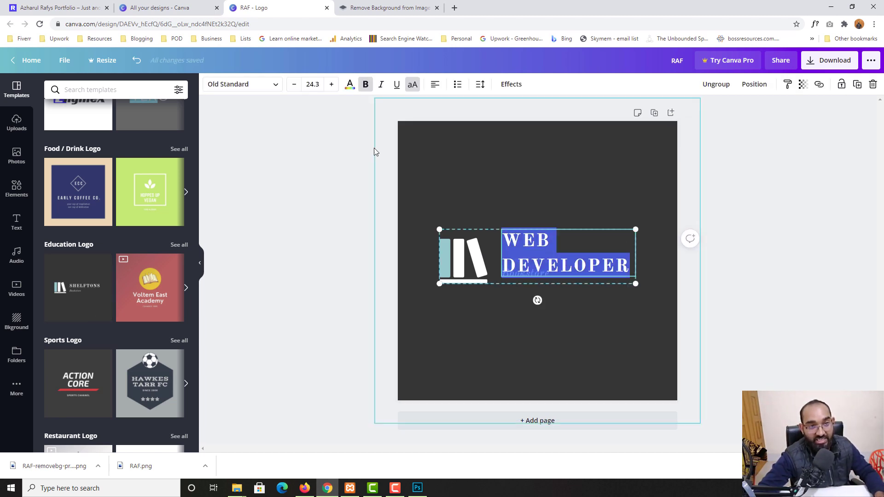
pyautogui.click(313, 84)
pyautogui.click(317, 83)
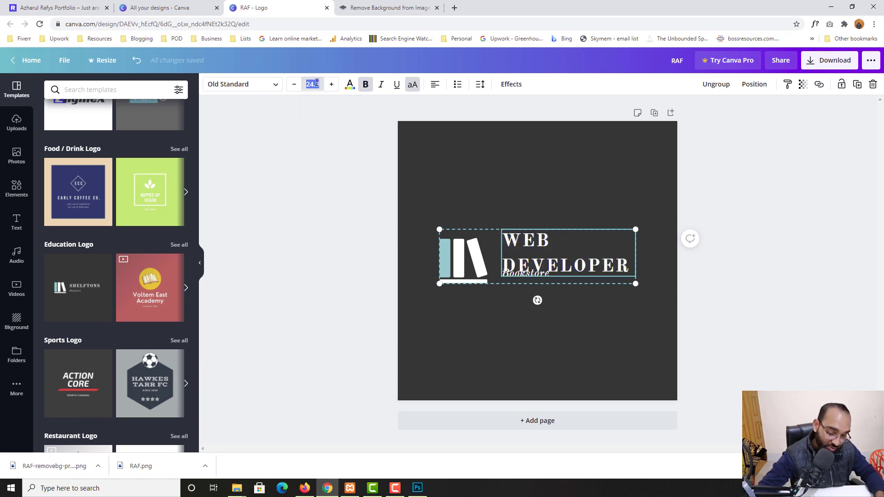
pyautogui.write('15')
pyautogui.press('Return')
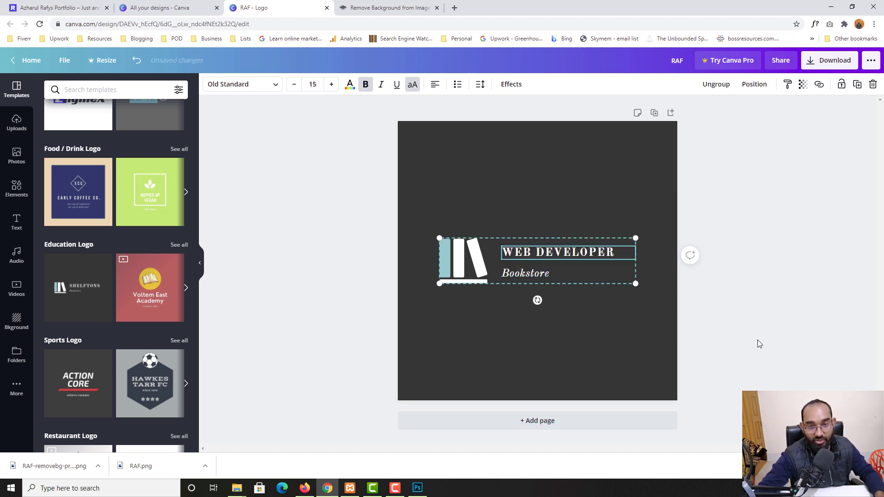
pyautogui.click(569, 305)
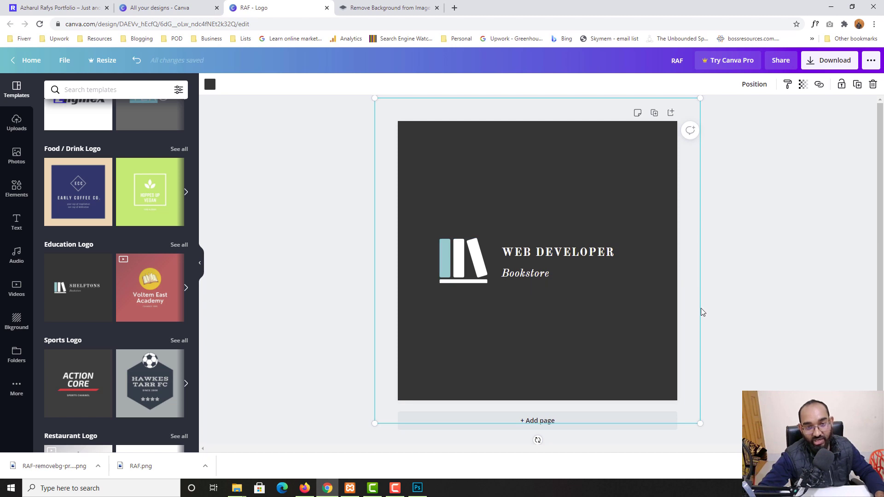
pyautogui.moveTo(613, 281); pyautogui.dragTo(567, 263)
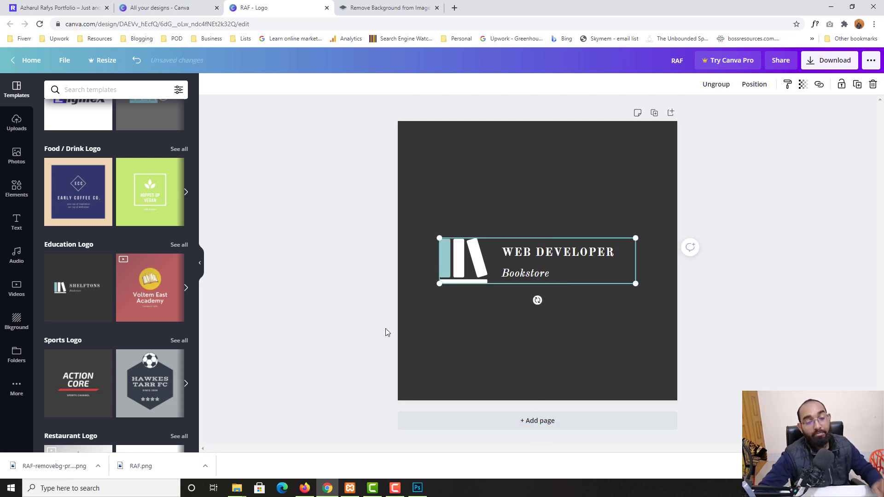
pyautogui.scroll(3, 138, 286)
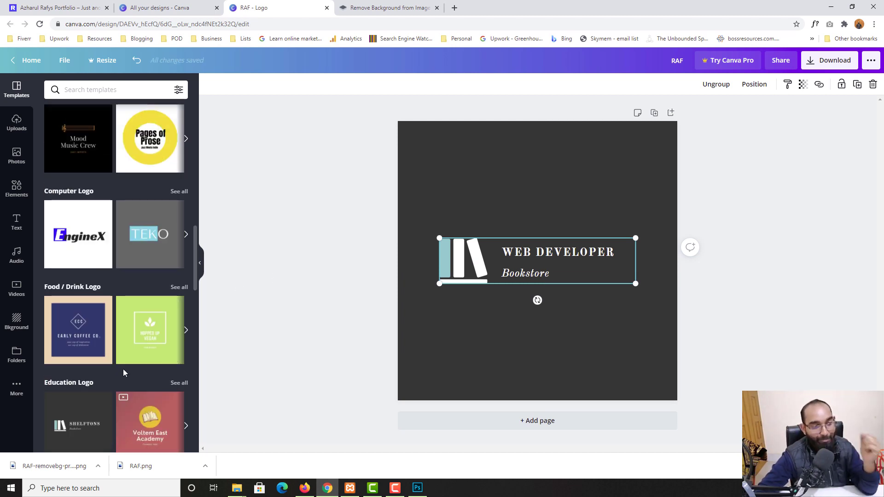
pyautogui.scroll(-3, 123, 369)
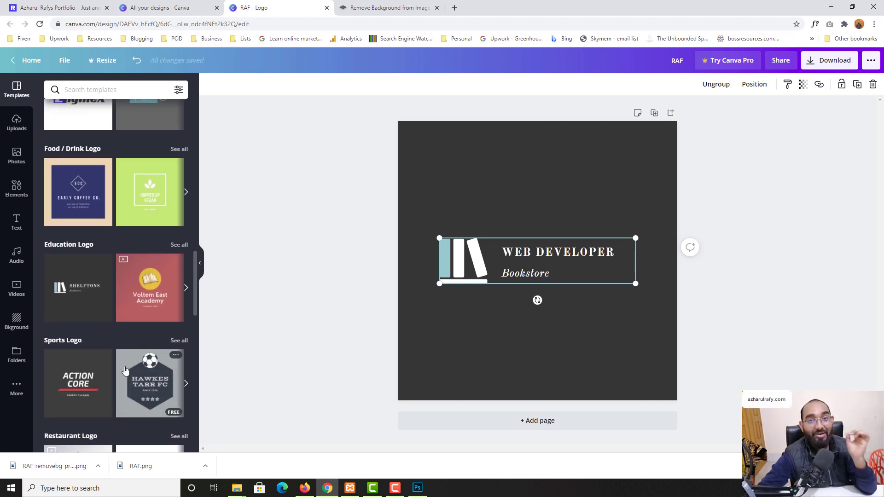
pyautogui.scroll(-2, 124, 369)
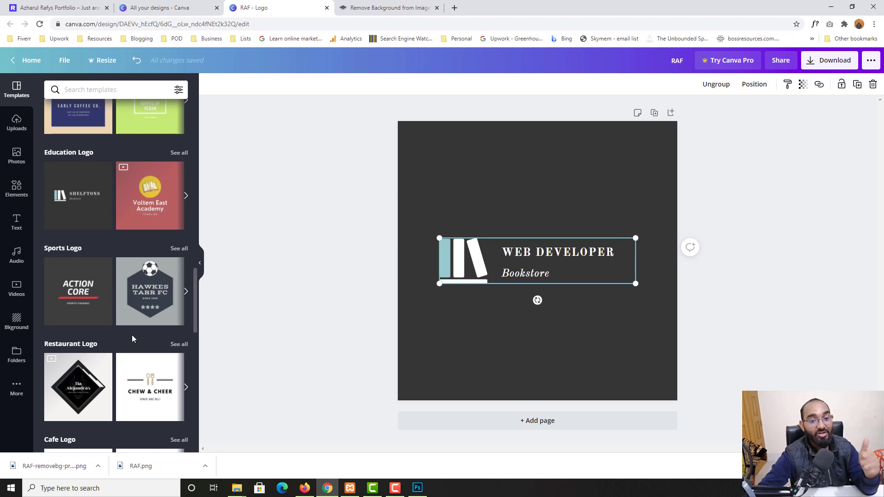
# Switch to Firefox and look through the lessons in the WordPress Basic to Advanced Course playlist on YouTube
pyautogui.click(304, 488)
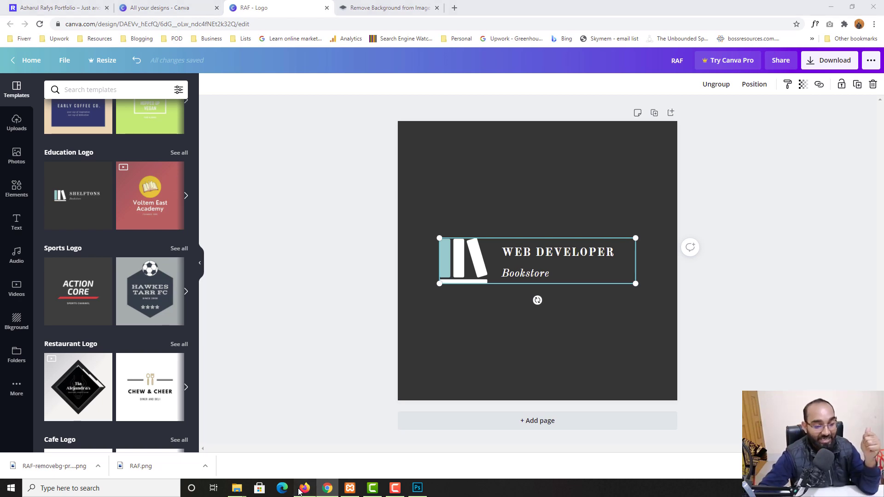
pyautogui.click(152, 8)
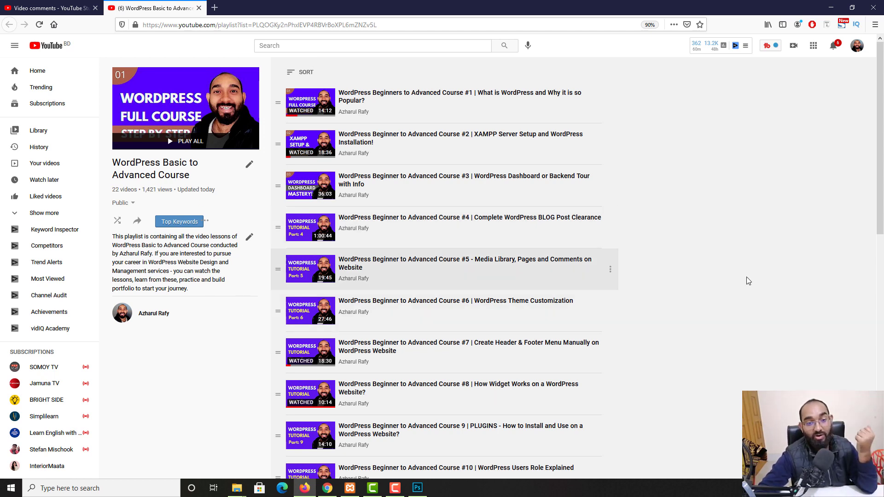
pyautogui.scroll(-5, 758, 284)
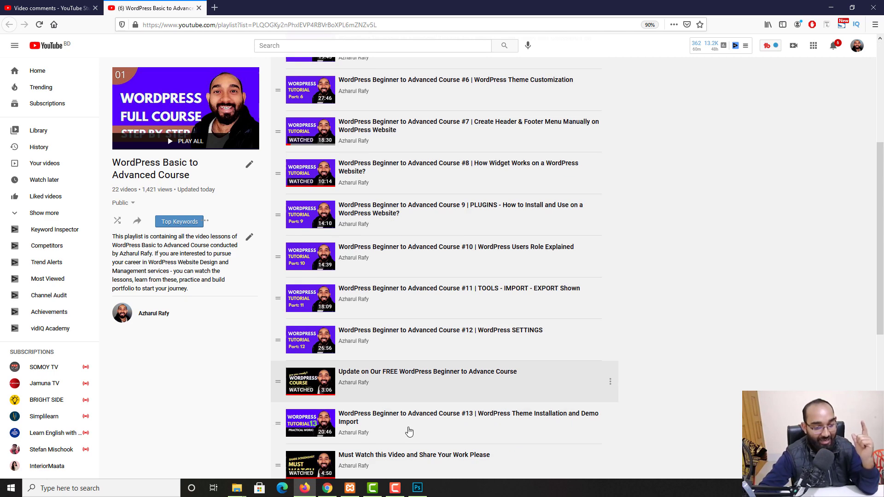
# Switch to Chrome, open Facebook in a new tab and go to the group "Freelancing with WordPress and Elementor"
pyautogui.click(327, 488)
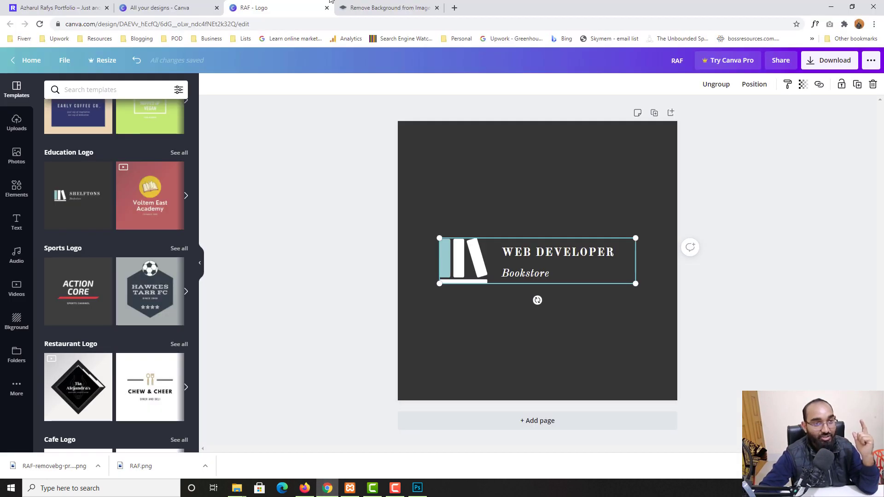
pyautogui.click(453, 8)
pyautogui.write('FAC')
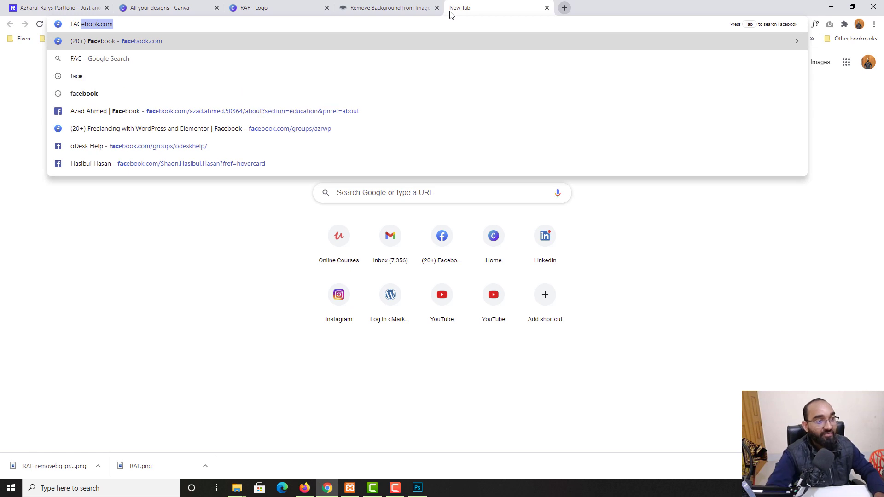
pyautogui.press('Return')
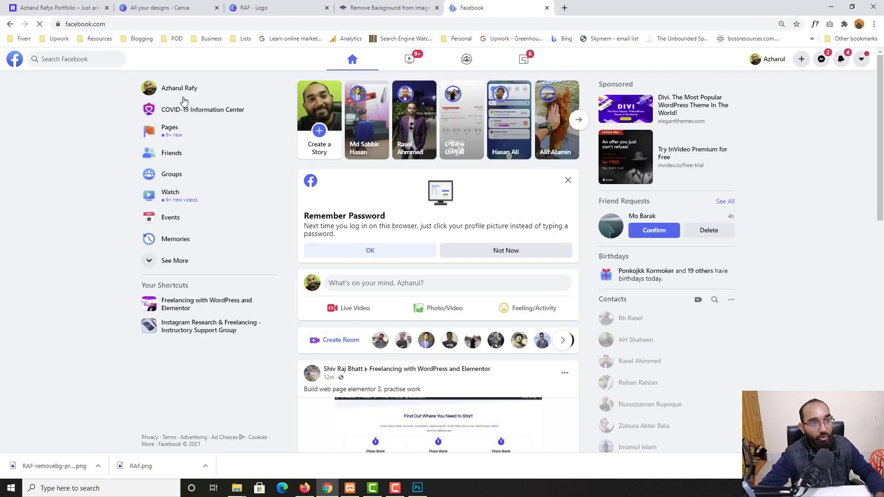
pyautogui.click(175, 304)
pyautogui.scroll(-8, 481, 223)
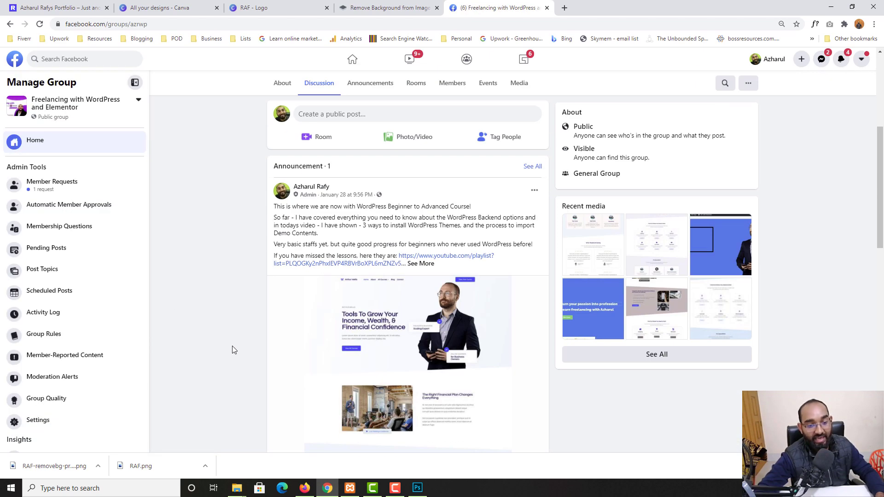
pyautogui.scroll(5, 503, 269)
# Open the announcement post's web page image full size in its own tab, examine the whole layout, and close it to return to the group
pyautogui.click(342, 323)
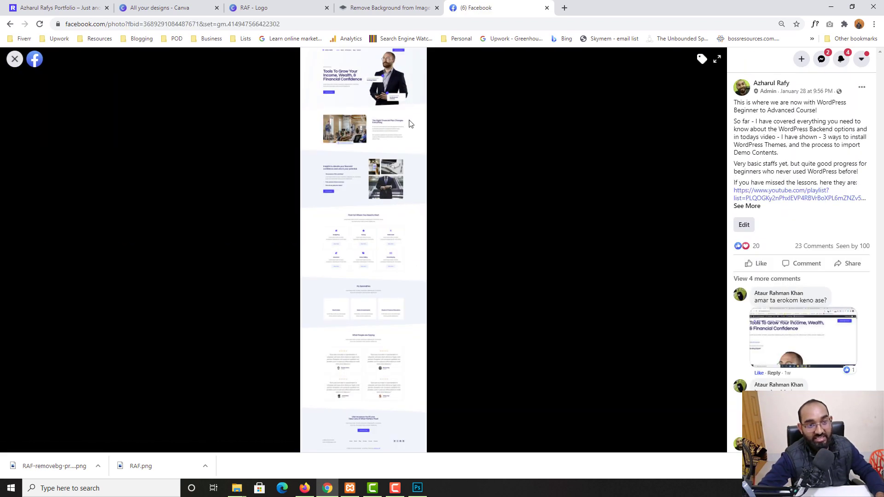
pyautogui.rightClick(316, 114)
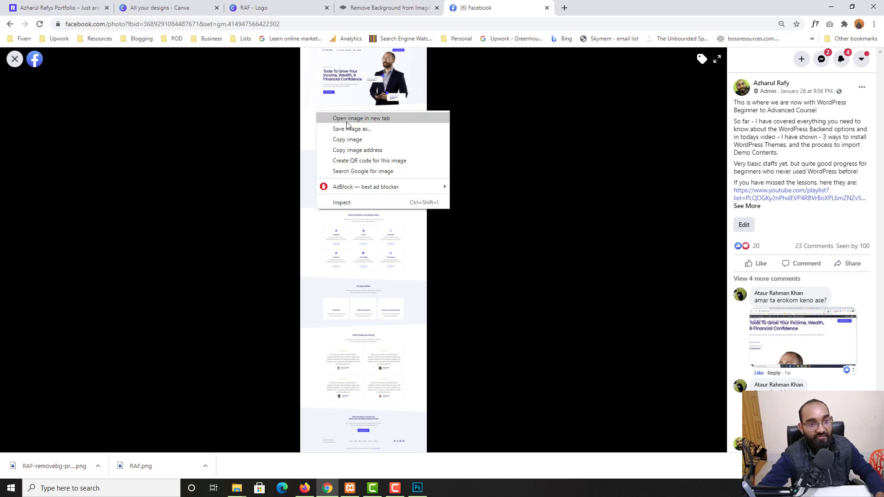
pyautogui.click(346, 122)
pyautogui.click(608, 8)
pyautogui.click(442, 229)
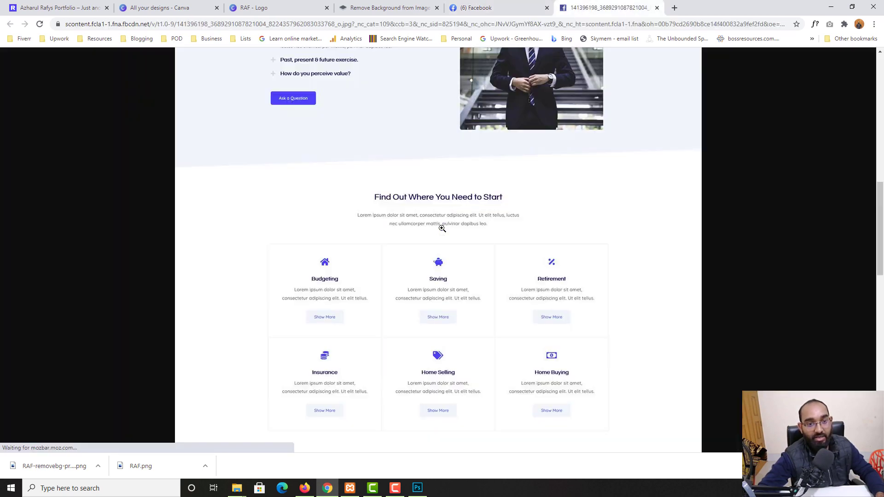
pyautogui.scroll(12, 553, 278)
pyautogui.scroll(-10, 534, 322)
pyautogui.scroll(-10, 525, 360)
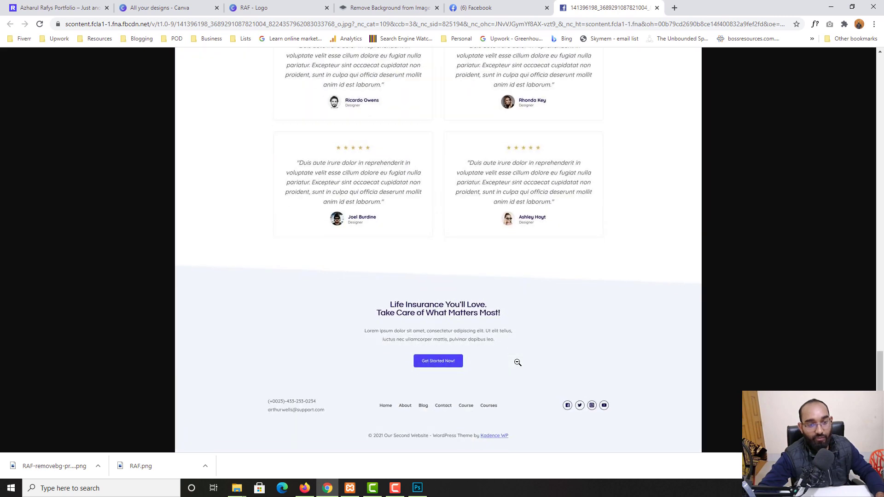
pyautogui.scroll(15, 517, 361)
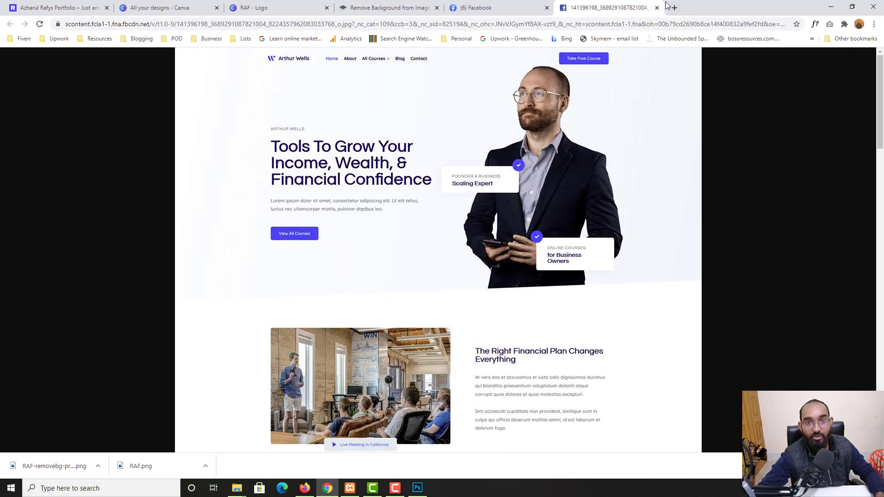
pyautogui.click(657, 8)
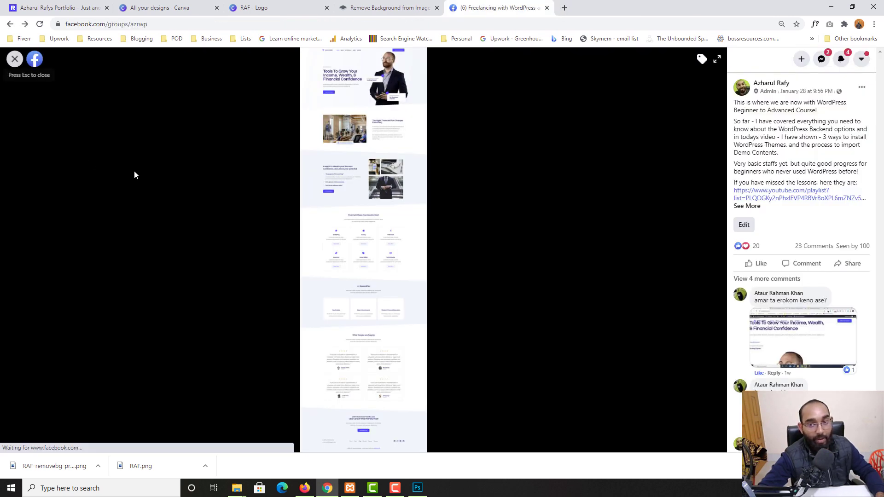
pyautogui.press('Escape')
# Open the full-page image from the member post "Build Webpage with Elementor - Part 3" in a new tab and examine its sections at full size
pyautogui.scroll(-5, 365, 304)
pyautogui.scroll(-7, 185, 358)
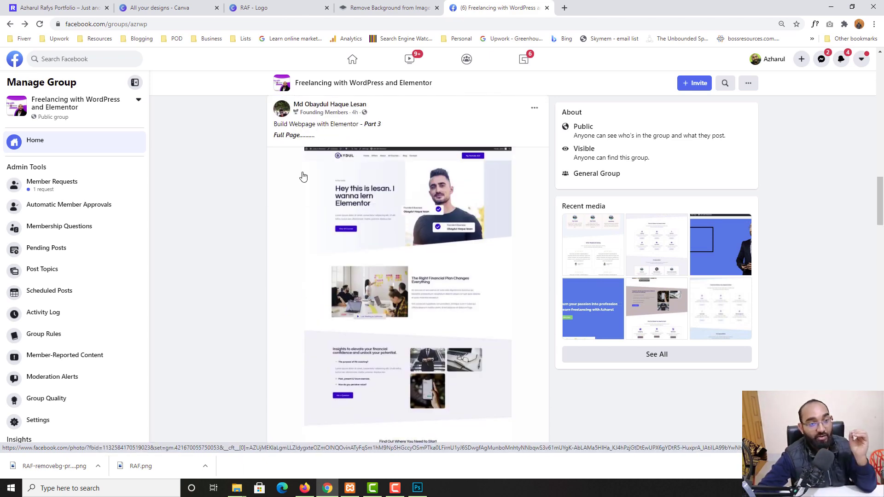
pyautogui.click(426, 214)
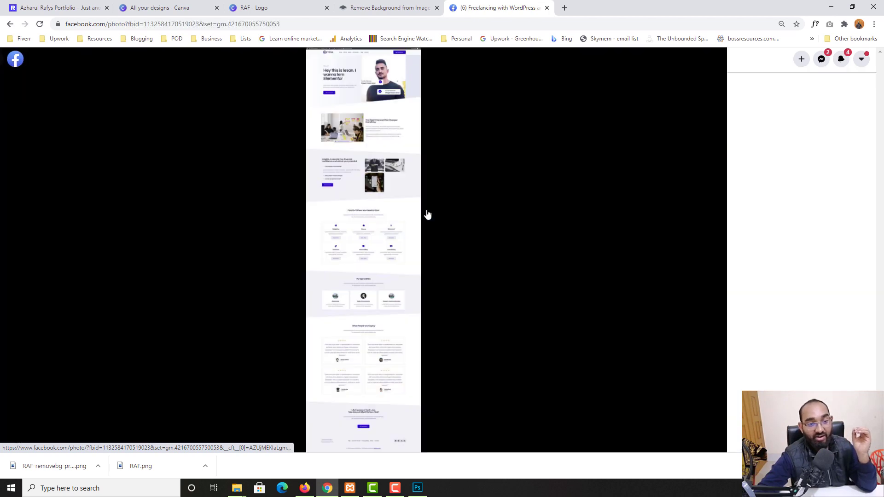
pyautogui.rightClick(377, 175)
pyautogui.click(391, 183)
pyautogui.click(608, 7)
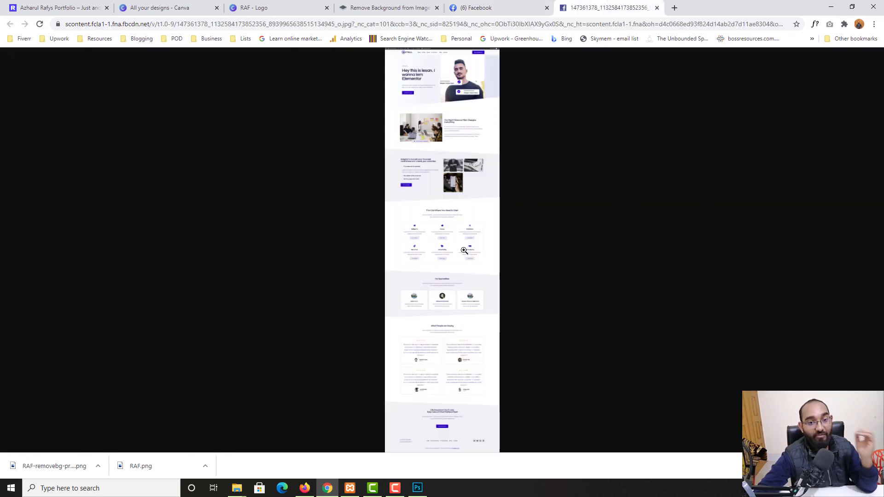
pyautogui.click(450, 220)
pyautogui.scroll(10, 457, 240)
pyautogui.scroll(-15, 490, 255)
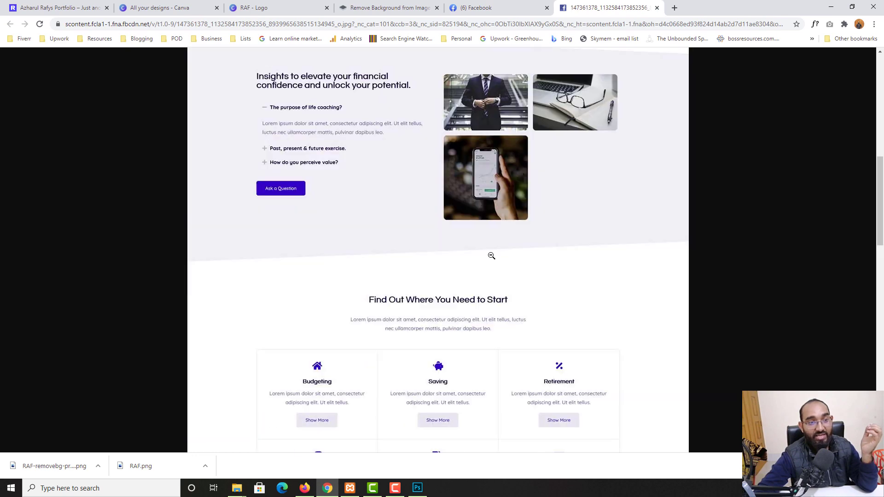
pyautogui.scroll(15, 430, 221)
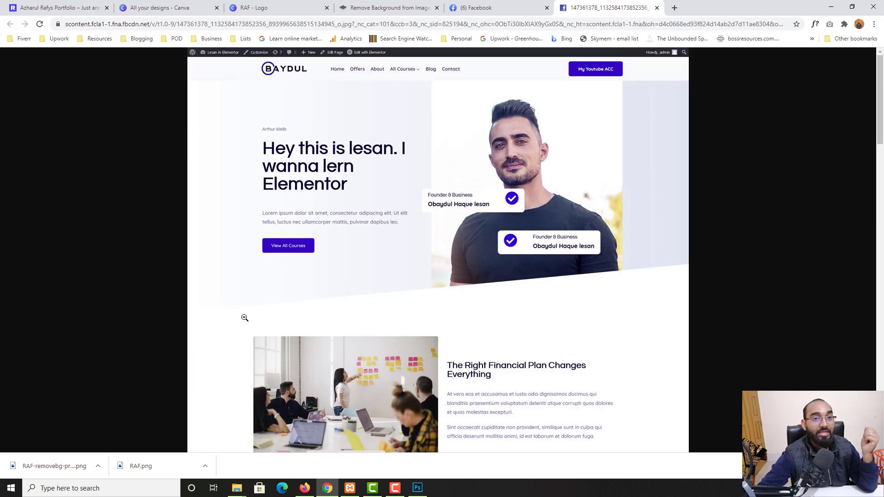
pyautogui.scroll(-10, 293, 365)
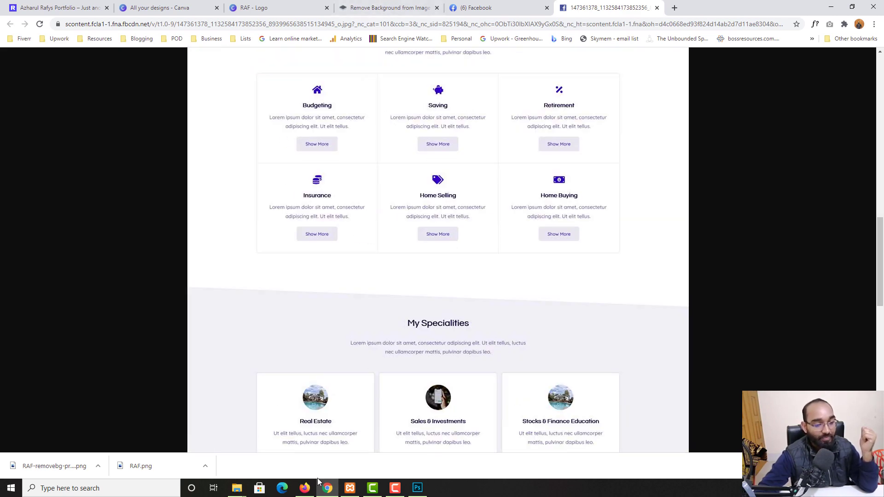
# Switch to Firefox and look over the lessons in the WordPress Basic to Advanced Course playlist again
pyautogui.click(305, 487)
pyautogui.scroll(5, 276, 314)
pyautogui.scroll(-5, 421, 393)
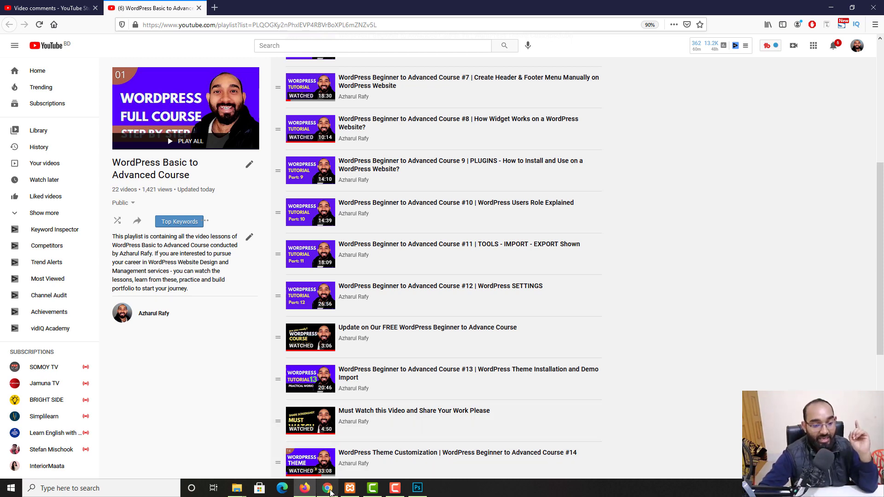
# Return to the Facebook group in Chrome, close the open photo, and browse the practice work and comments that members posted
pyautogui.hotkey('alt', 'Tab')
pyautogui.click(477, 8)
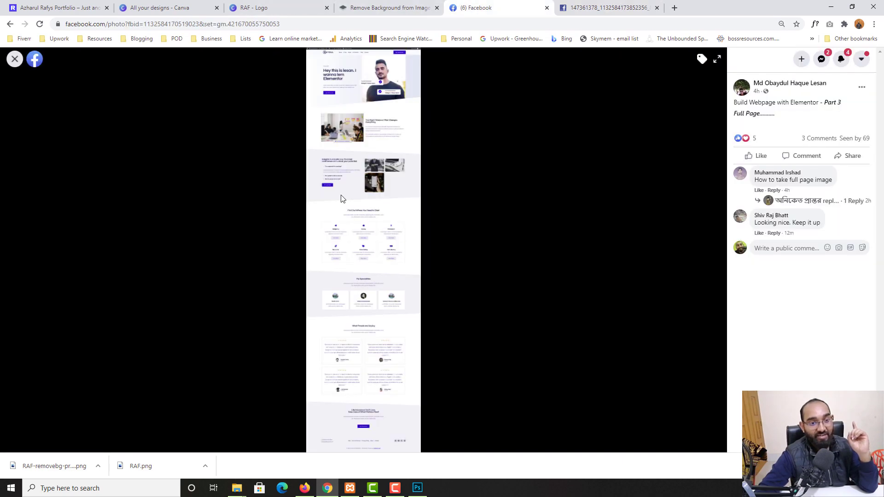
pyautogui.click(13, 59)
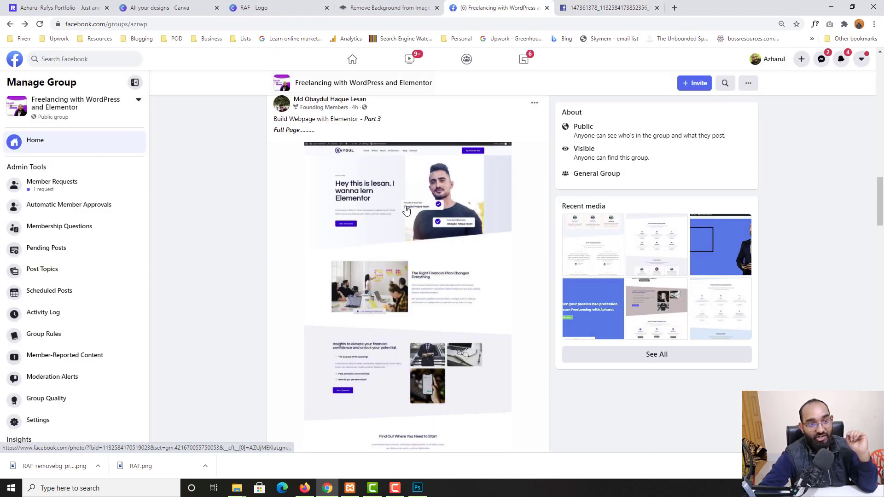
pyautogui.scroll(-6, 407, 211)
pyautogui.scroll(2, 275, 338)
pyautogui.scroll(-1, 275, 338)
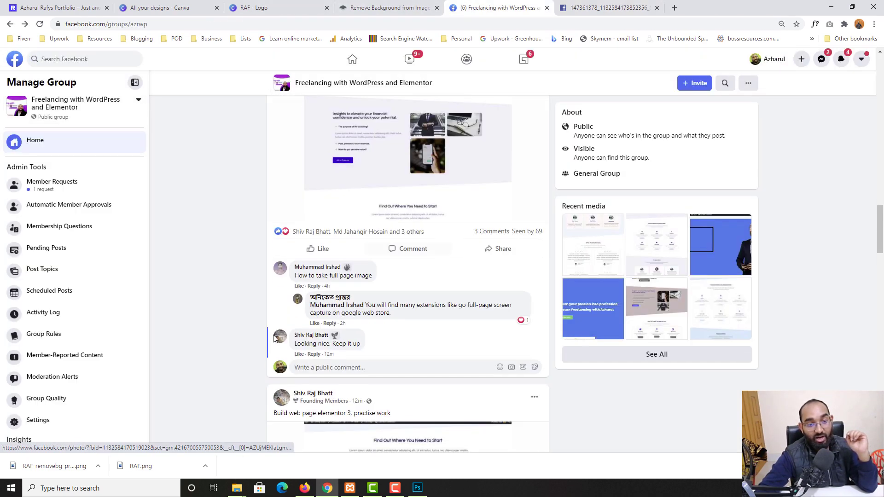
pyautogui.scroll(-15, 358, 246)
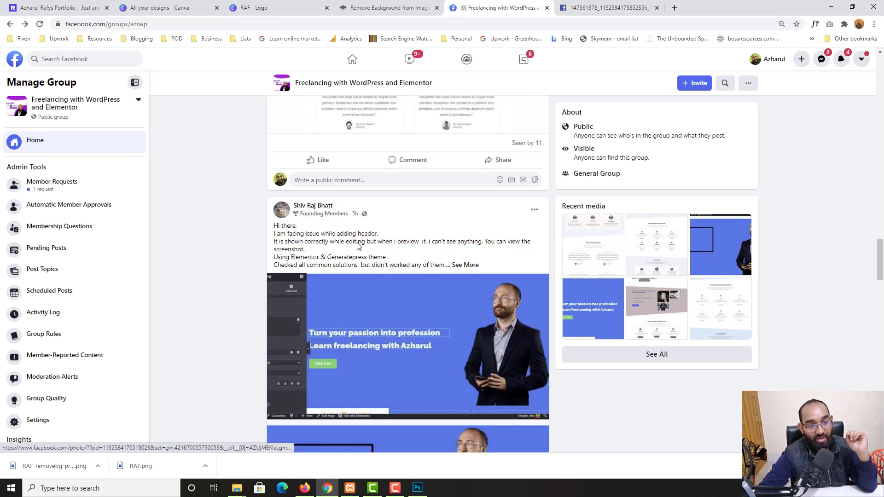
pyautogui.scroll(-10, 358, 245)
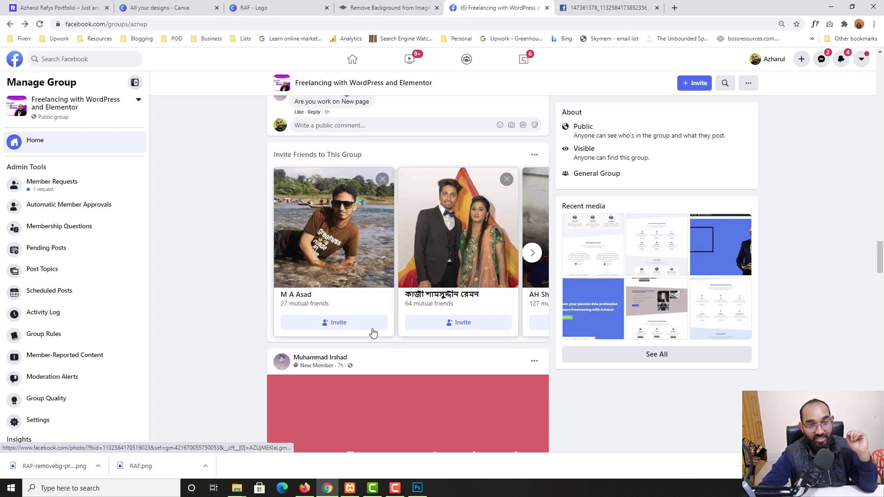
pyautogui.scroll(-15, 373, 332)
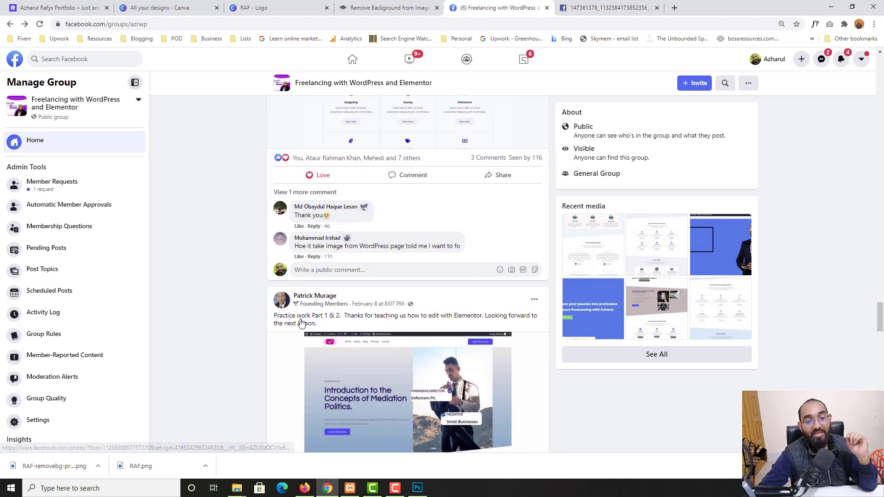
pyautogui.scroll(-12, 300, 323)
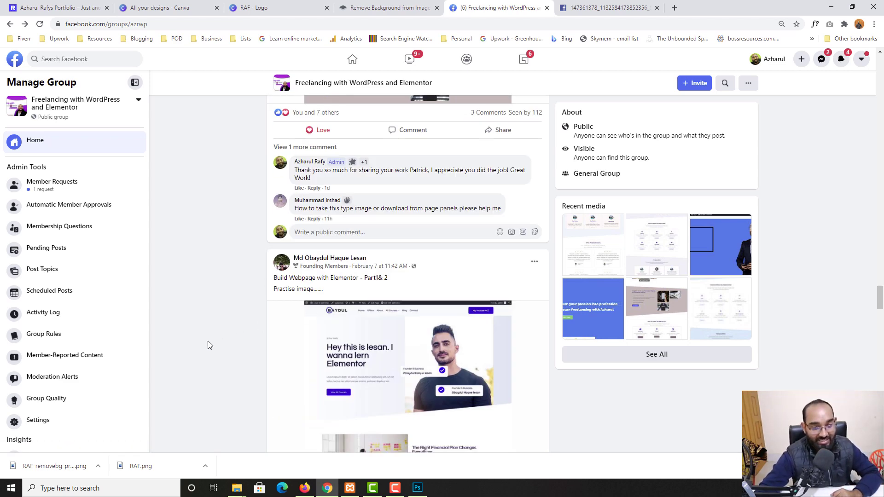
pyautogui.scroll(-4, 208, 345)
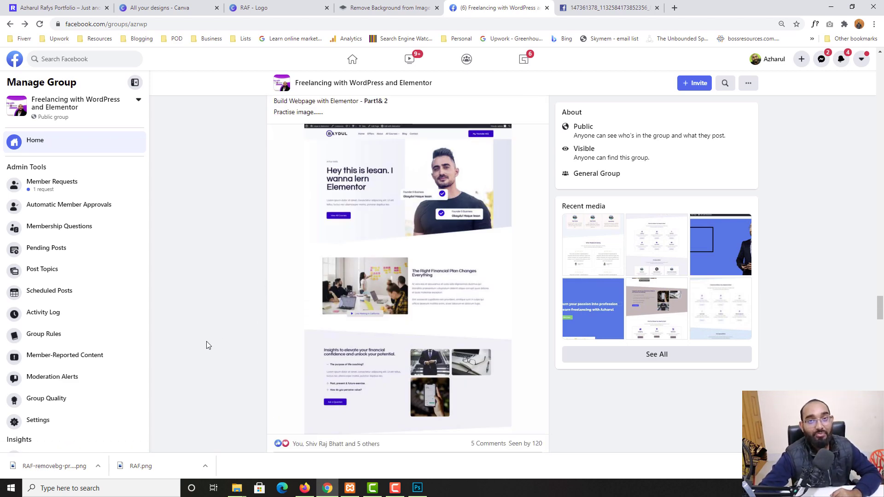